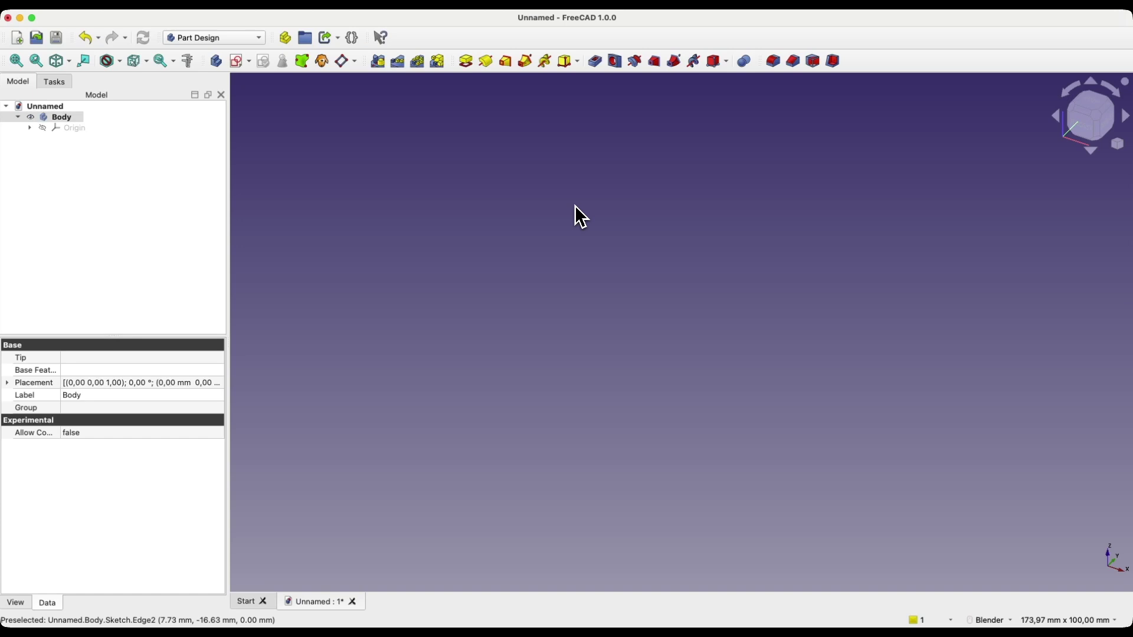
# Create a new sketch on the XY base plane of the body.
pyautogui.click(237, 66)
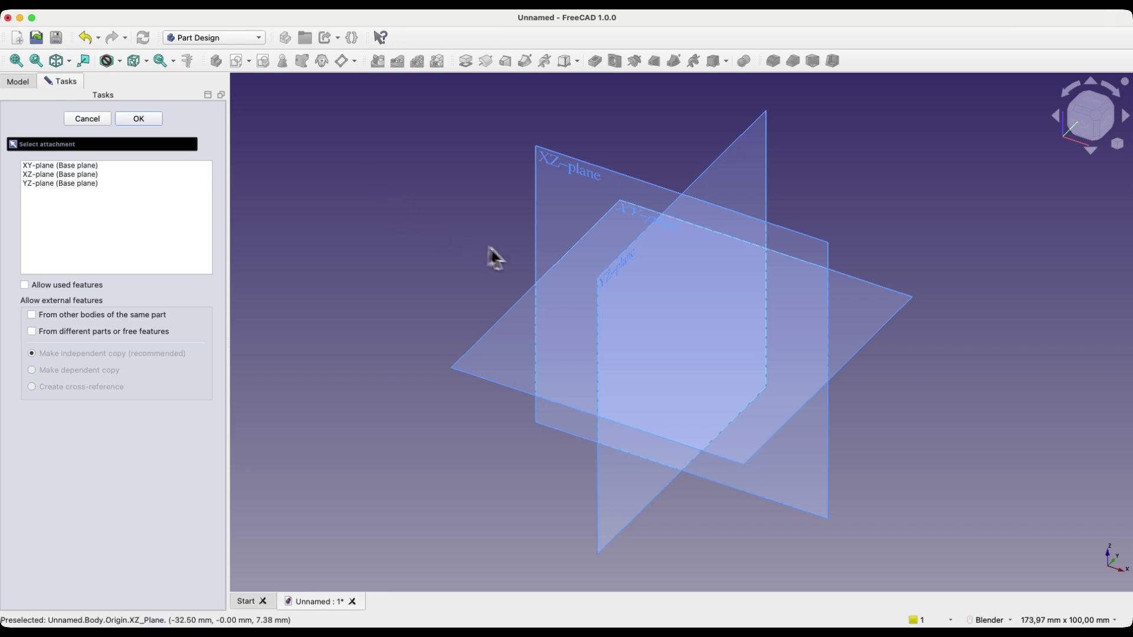
pyautogui.click(629, 214)
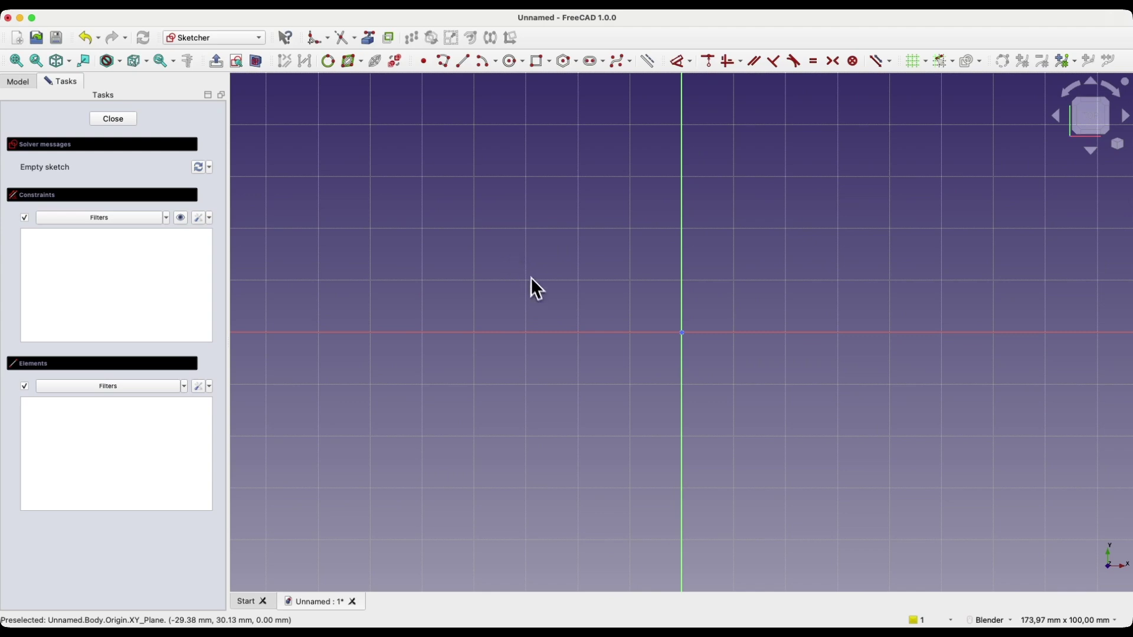
pyautogui.scroll(-2, 519, 284)
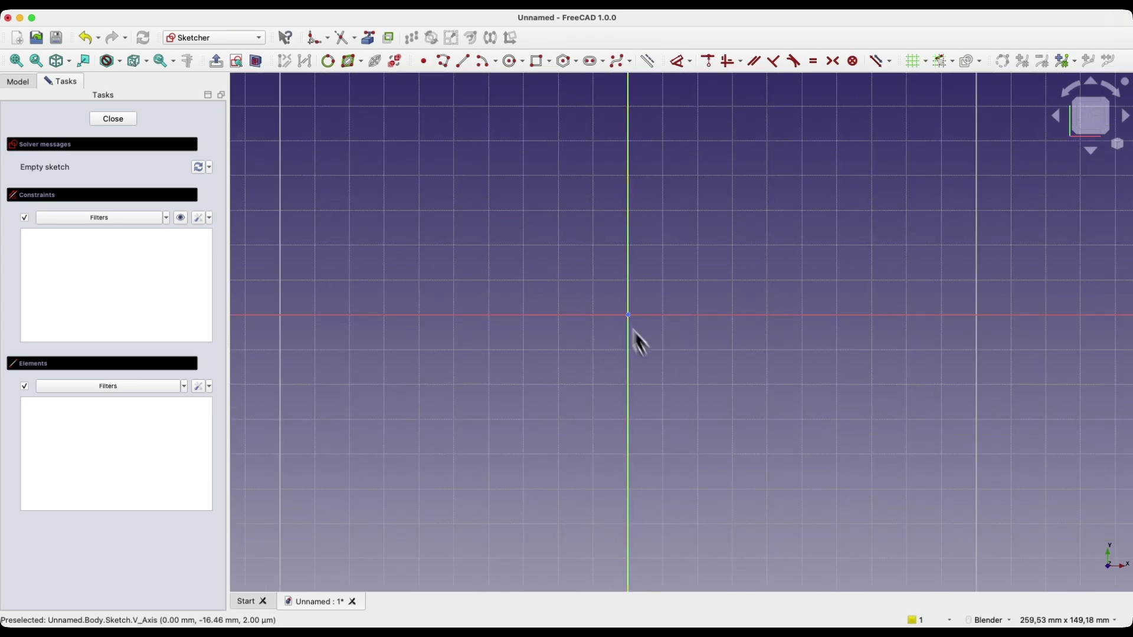
# Draw a centered rectangle at the sketch origin, 100 mm wide and 50 mm high.
pyautogui.click(550, 62)
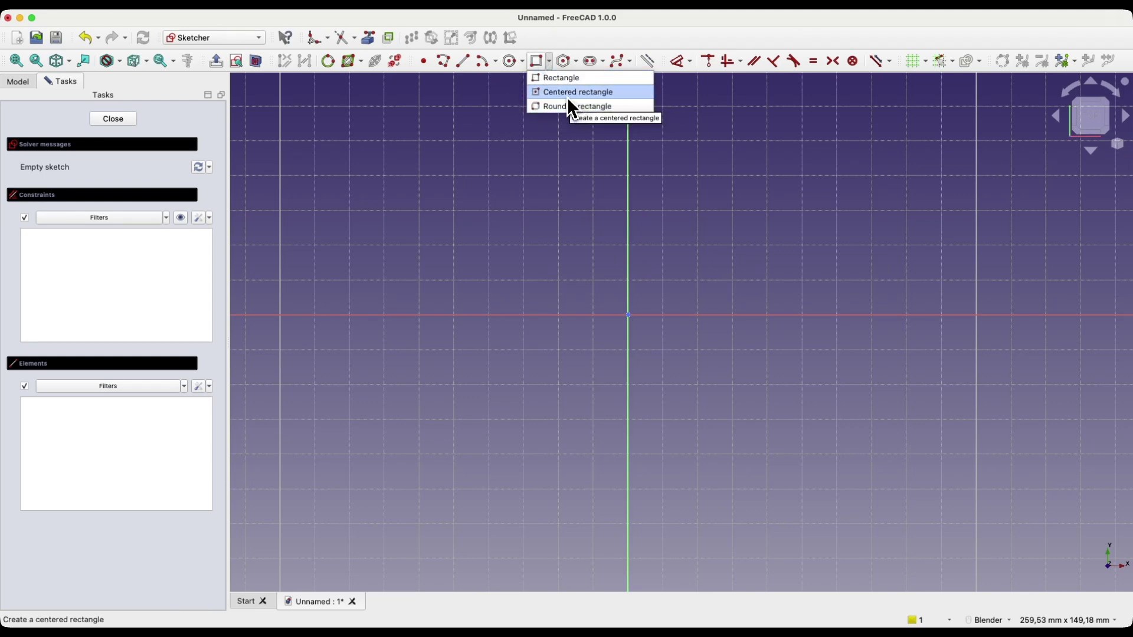
pyautogui.click(569, 94)
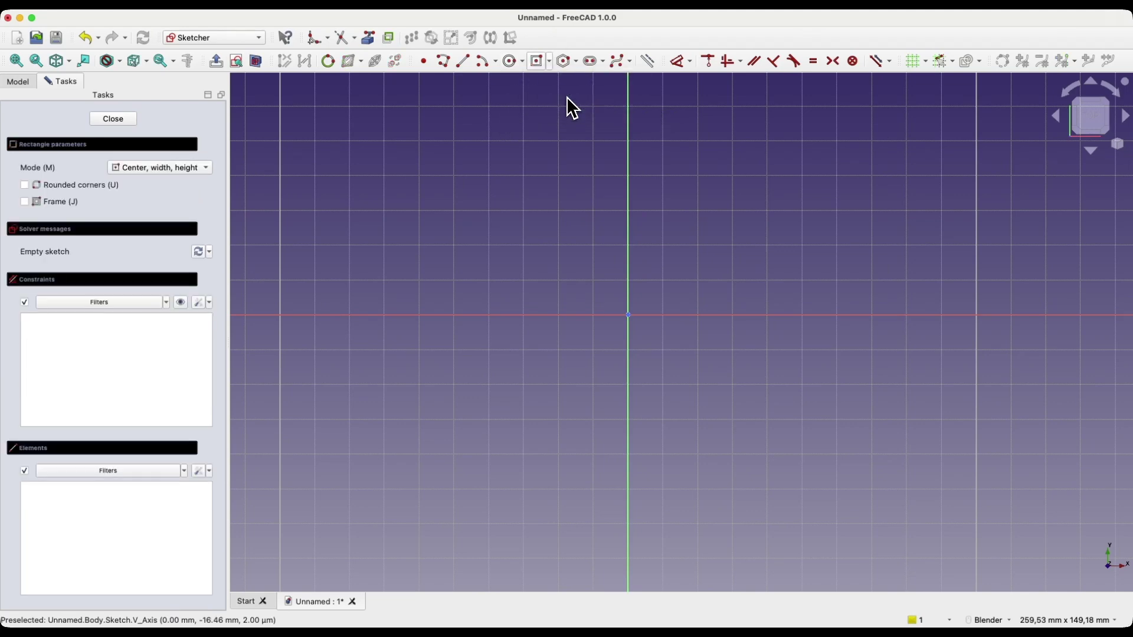
pyautogui.click(628, 314)
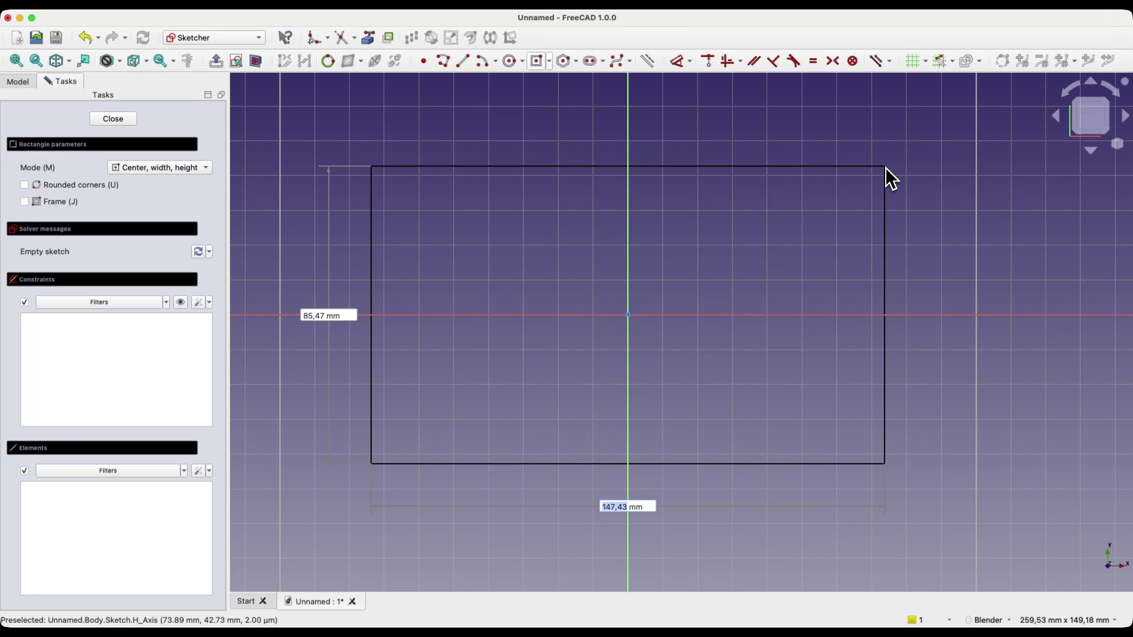
pyautogui.write('100')
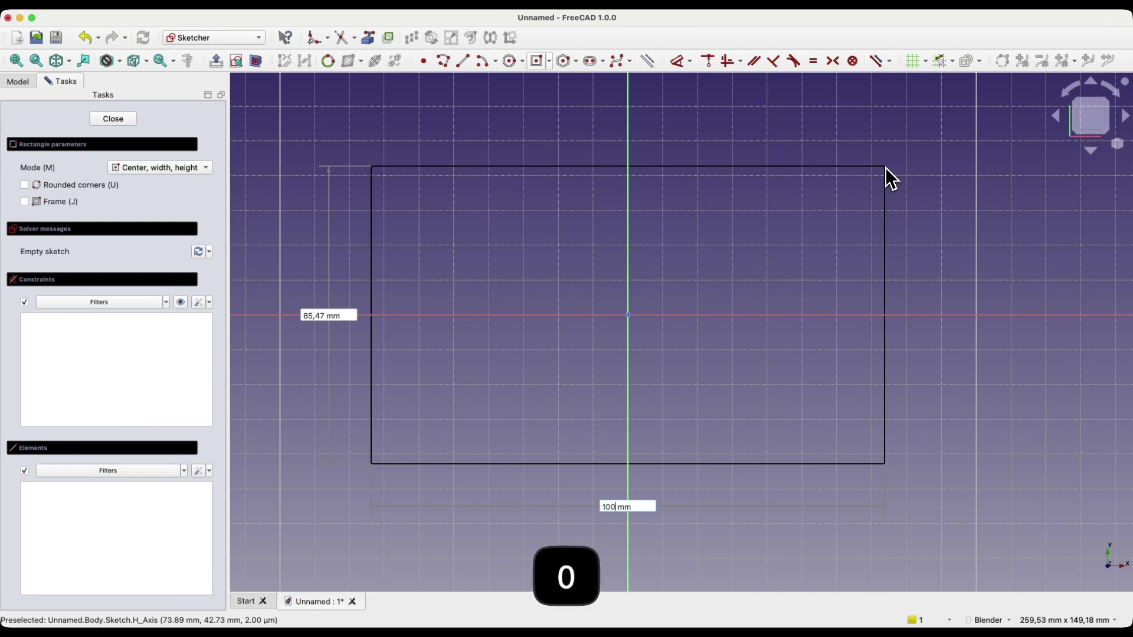
pyautogui.press('Tab')
pyautogui.write('50')
pyautogui.press('Return')
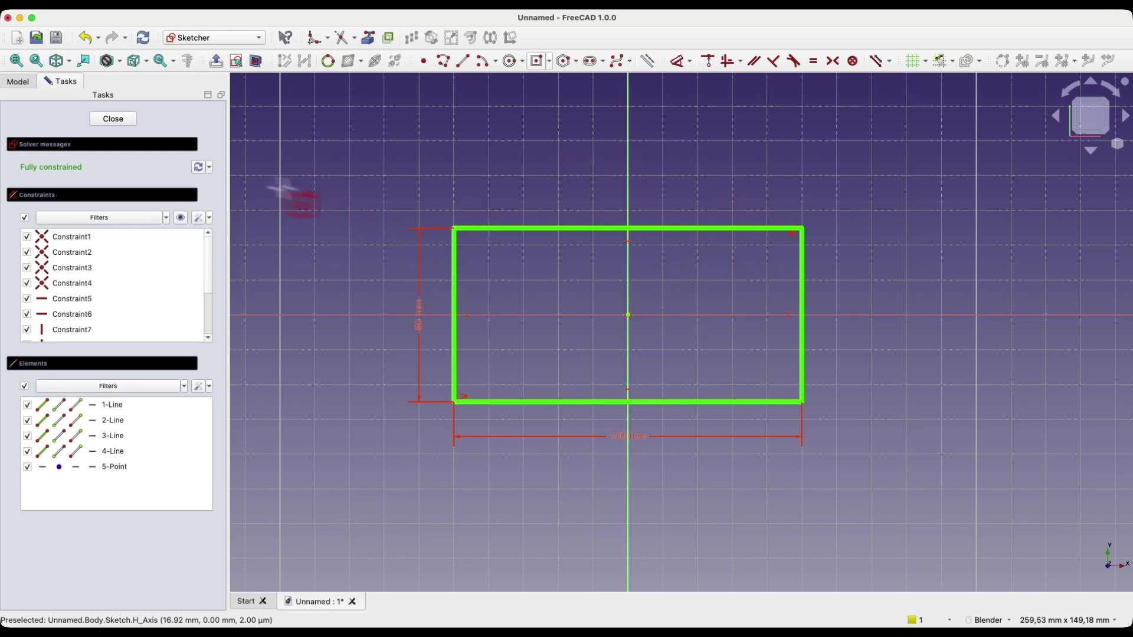
pyautogui.press('Escape')
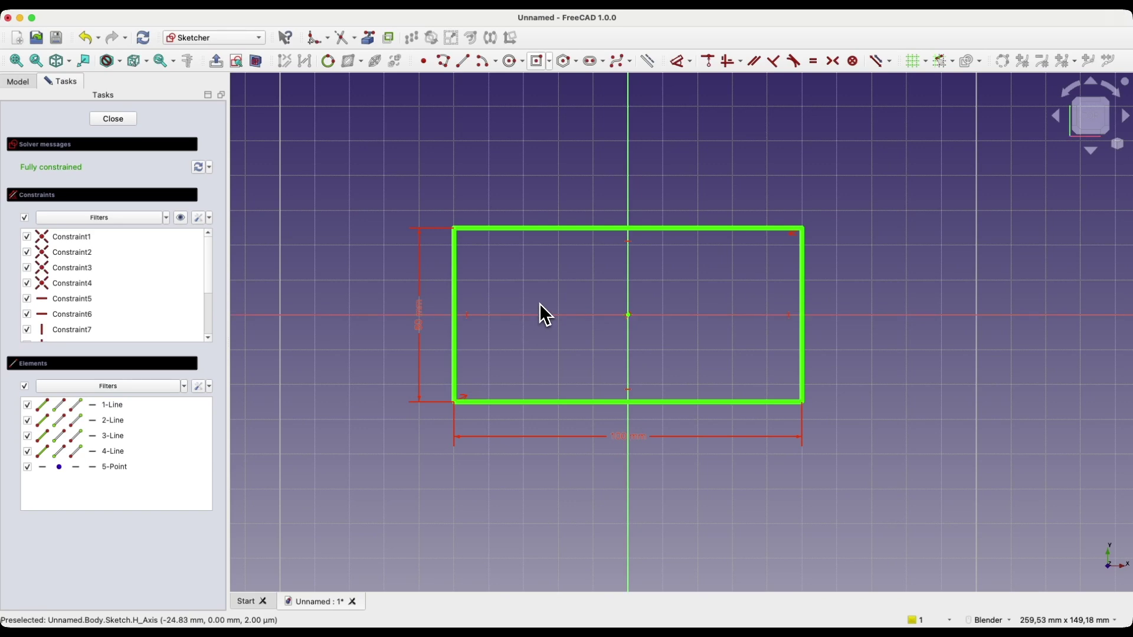
# Draw a smaller unconstrained centered rectangle above and to the left of the 100 mm rectangle.
pyautogui.click(539, 61)
pyautogui.click(342, 145)
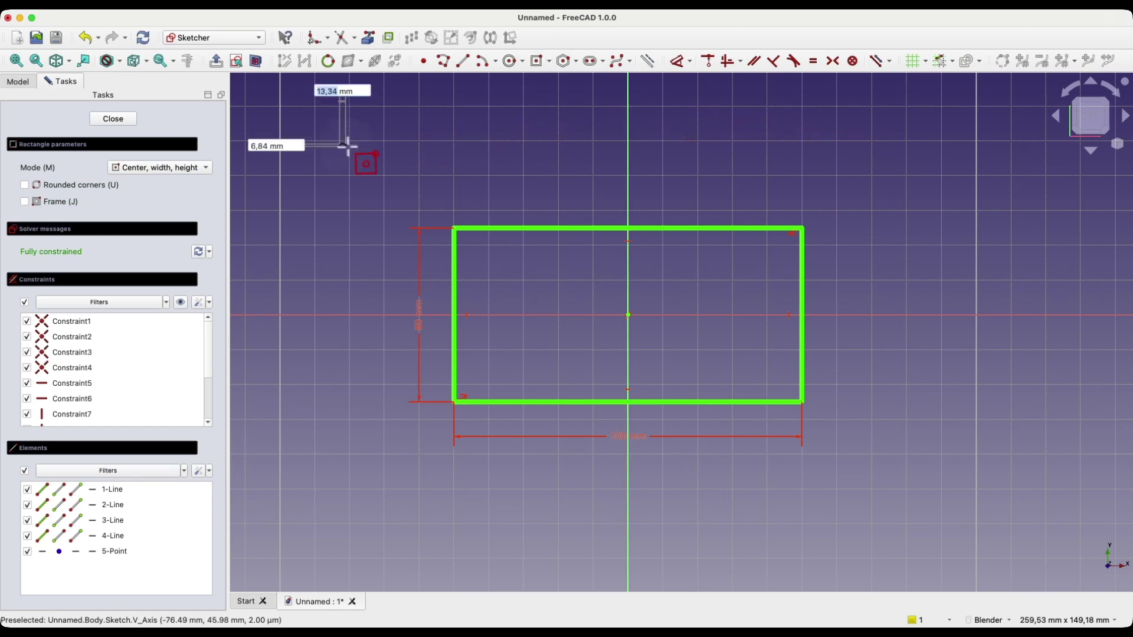
pyautogui.click(403, 191)
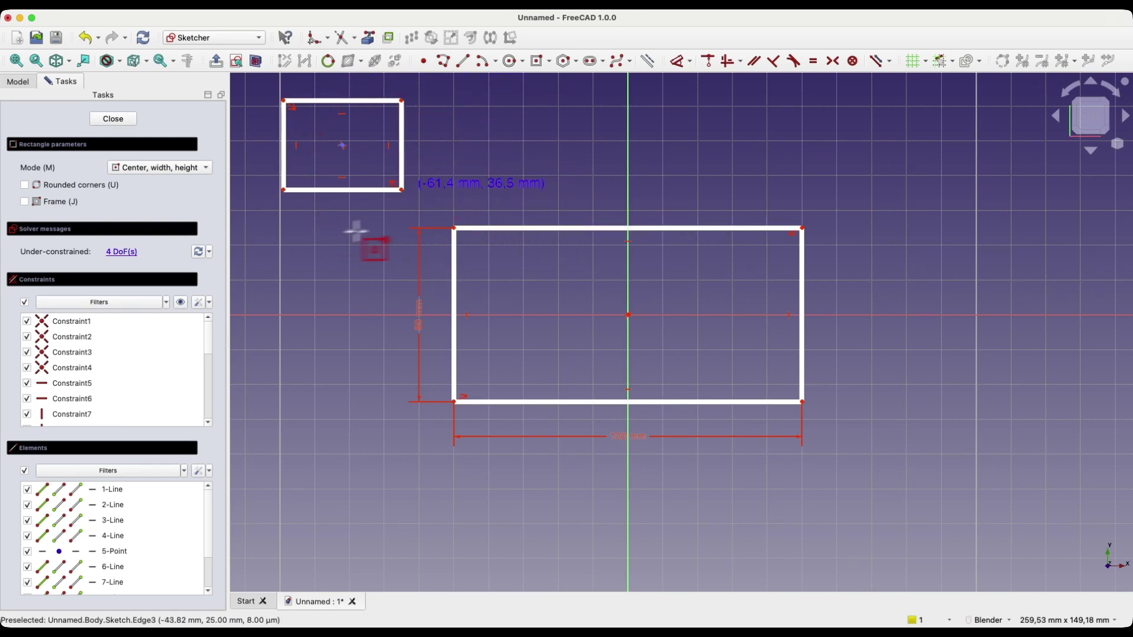
pyautogui.rightClick(427, 149)
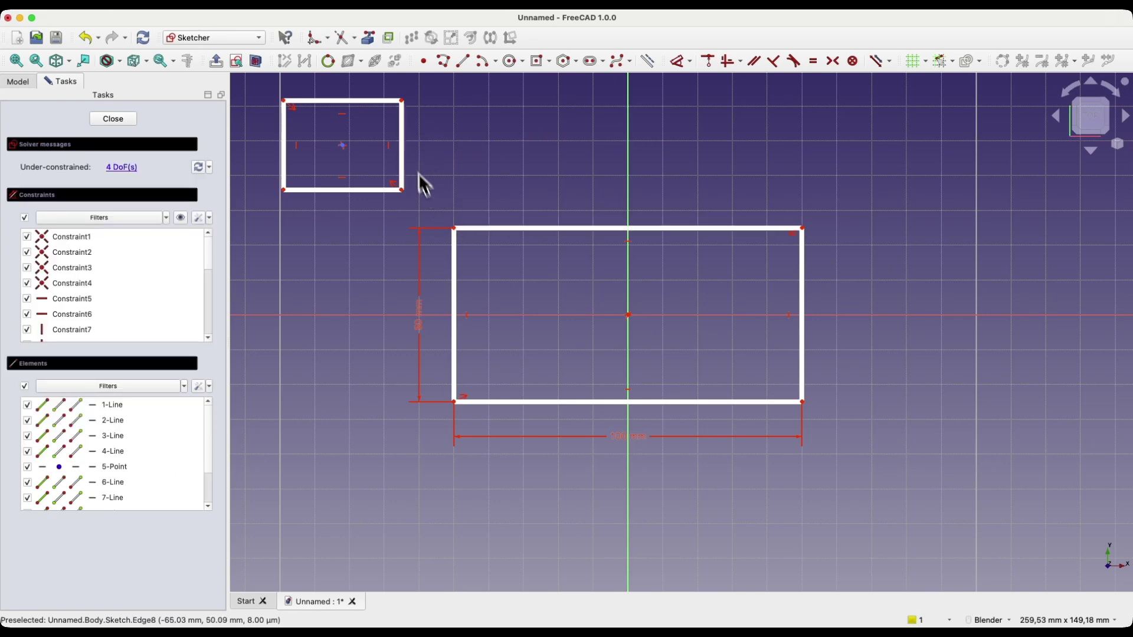
# Try moving and reshaping the small extra rectangle by its edges and corners, and delete it.
pyautogui.moveTo(412, 160); pyautogui.dragTo(451, 142)
pyautogui.moveTo(337, 118); pyautogui.dragTo(442, 100)
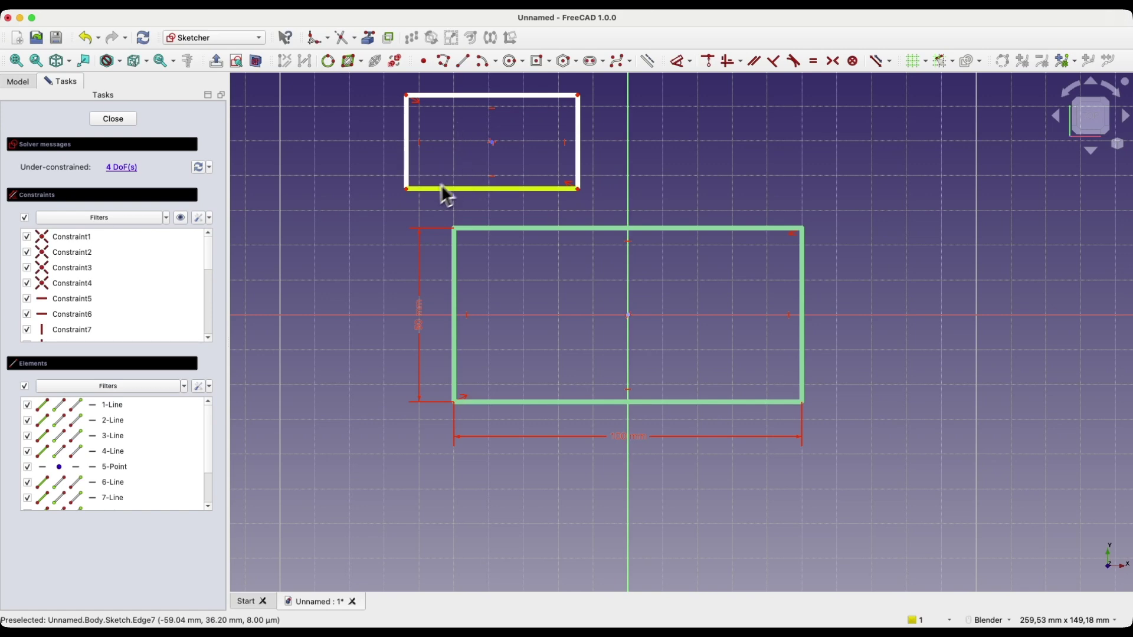
pyautogui.moveTo(413, 193); pyautogui.dragTo(399, 192)
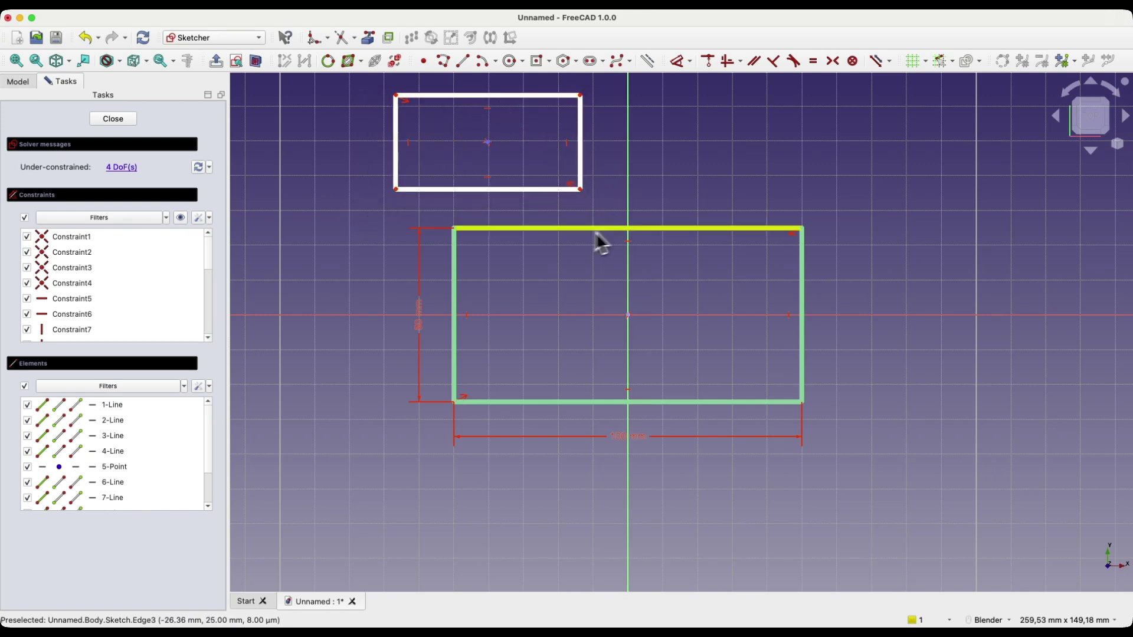
pyautogui.moveTo(454, 228); pyautogui.dragTo(503, 263)
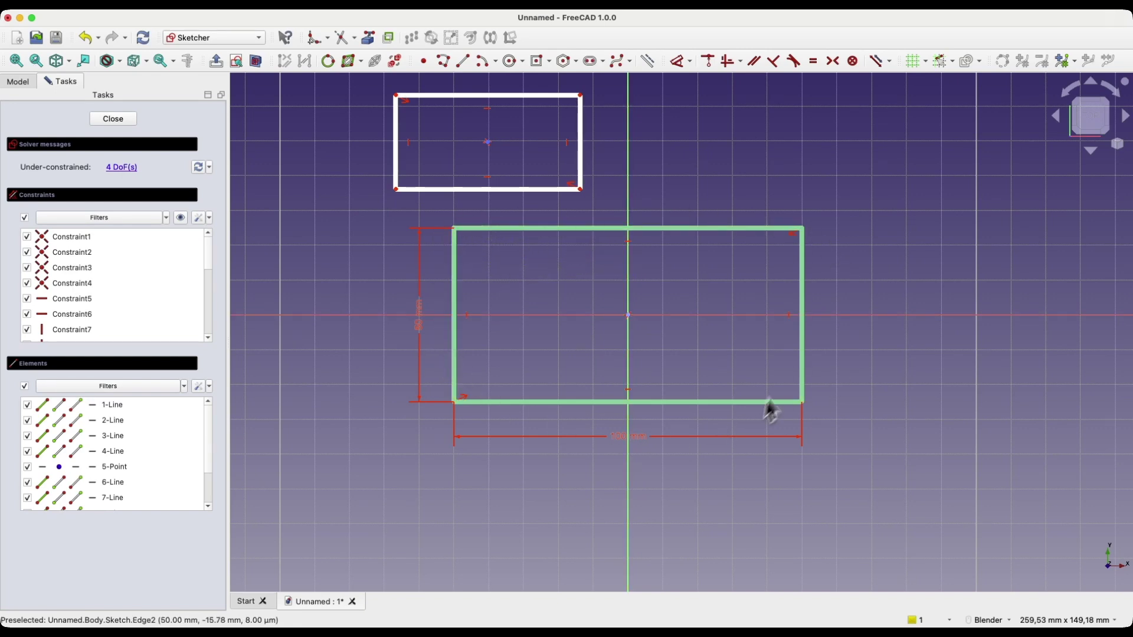
pyautogui.moveTo(367, 94); pyautogui.dragTo(593, 213)
pyautogui.press('BackSpace')
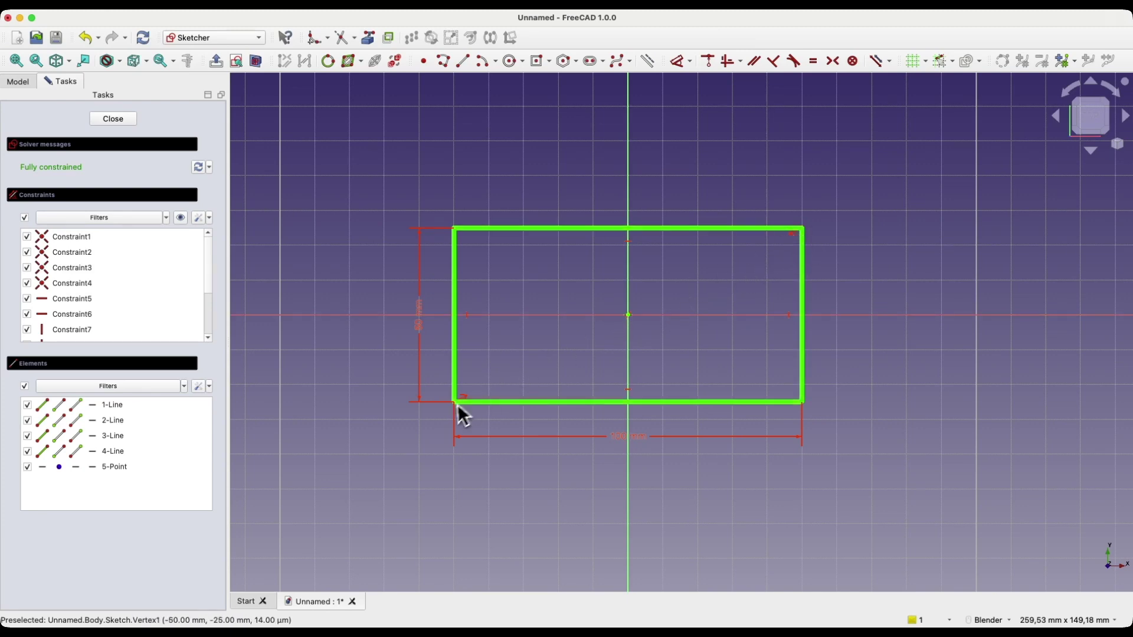
# Draw two small circles inside the rectangle's upper half, one on each side of the vertical axis.
pyautogui.click(627, 312)
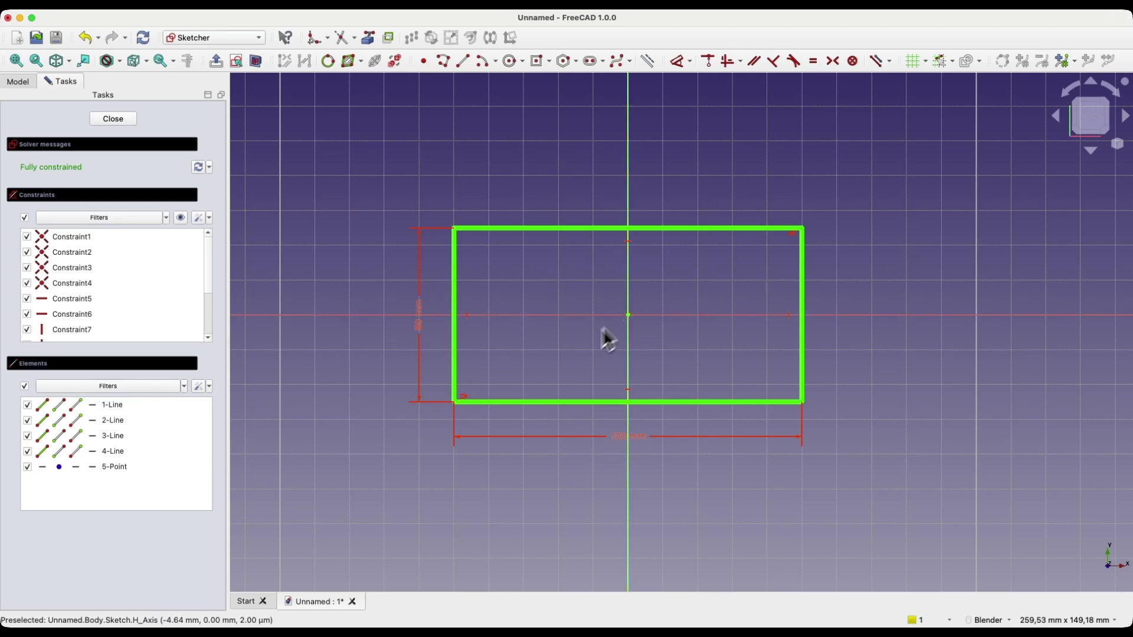
pyautogui.click(512, 62)
pyautogui.click(524, 270)
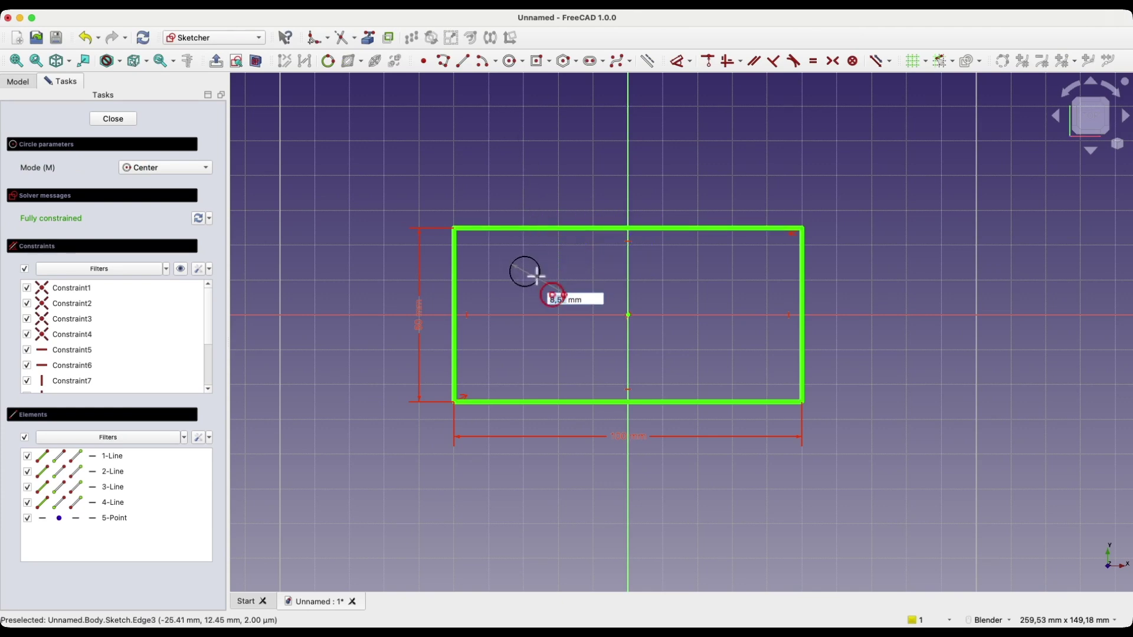
pyautogui.click(541, 275)
pyautogui.click(724, 278)
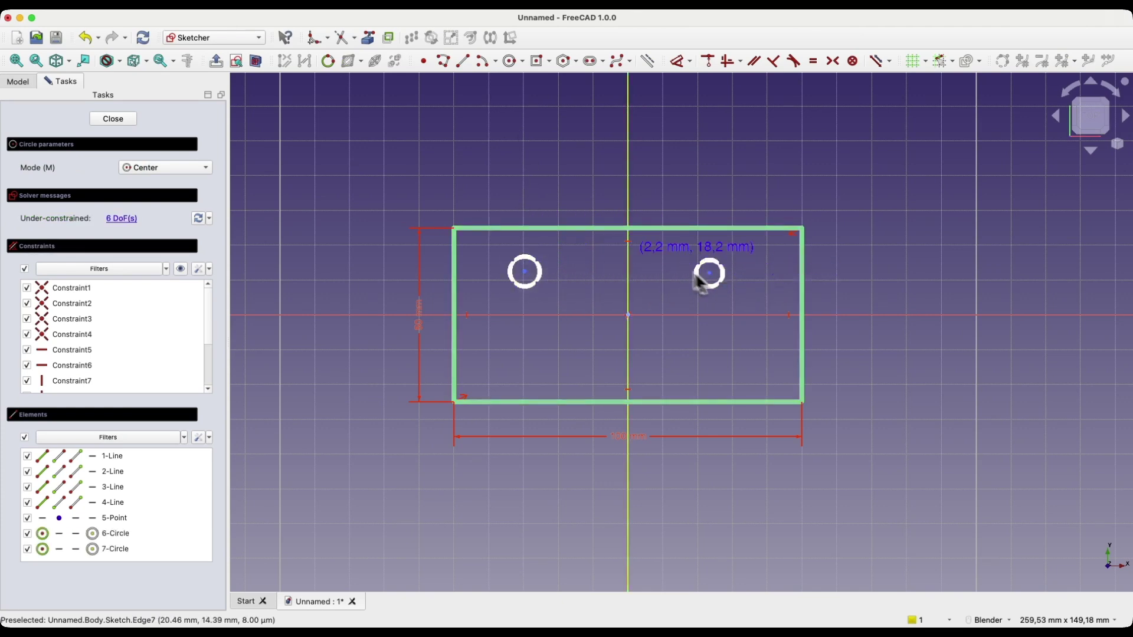
pyautogui.rightClick(595, 274)
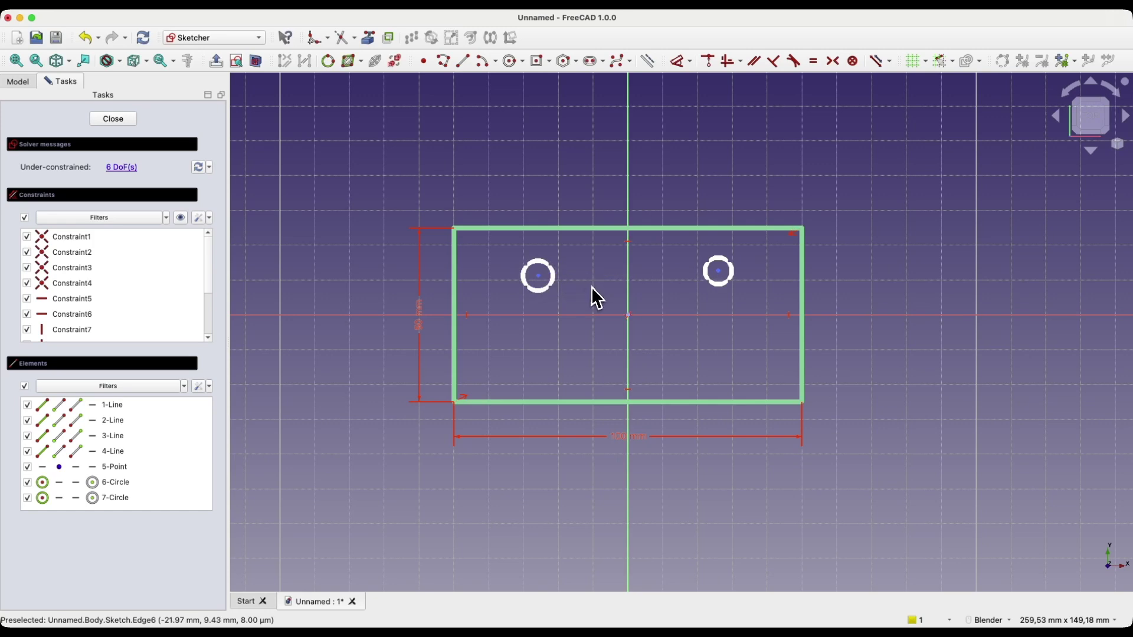
# Shift and enlarge the left circle, and constrain its diameter to 15 mm.
pyautogui.moveTo(531, 280)
pyautogui.mouseDown()
pyautogui.moveTo(581, 298)
pyautogui.moveTo(515, 293)
pyautogui.moveTo(556, 283)
pyautogui.moveTo(531, 295)
pyautogui.moveTo(524, 285)
pyautogui.mouseUp()
pyautogui.click(521, 263)
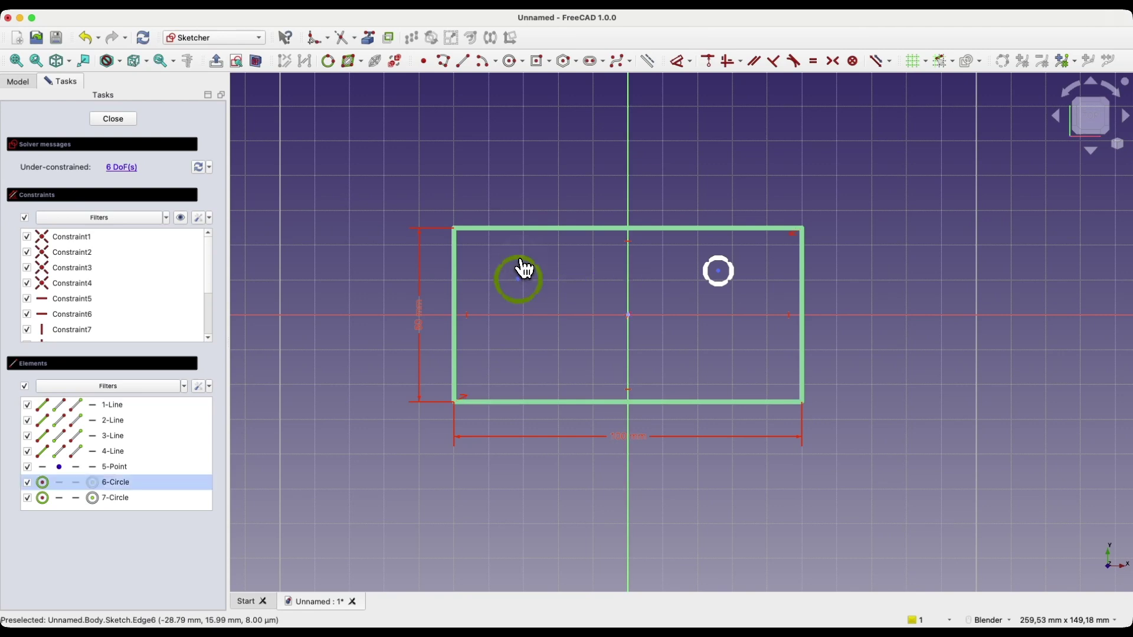
pyautogui.press('d')
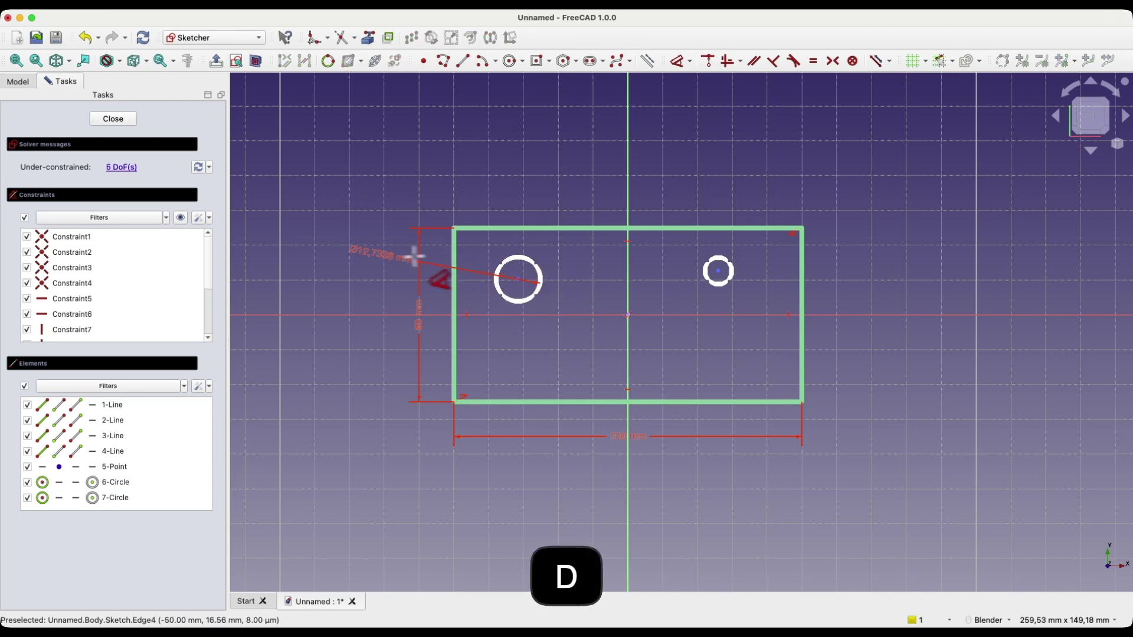
pyautogui.click(367, 259)
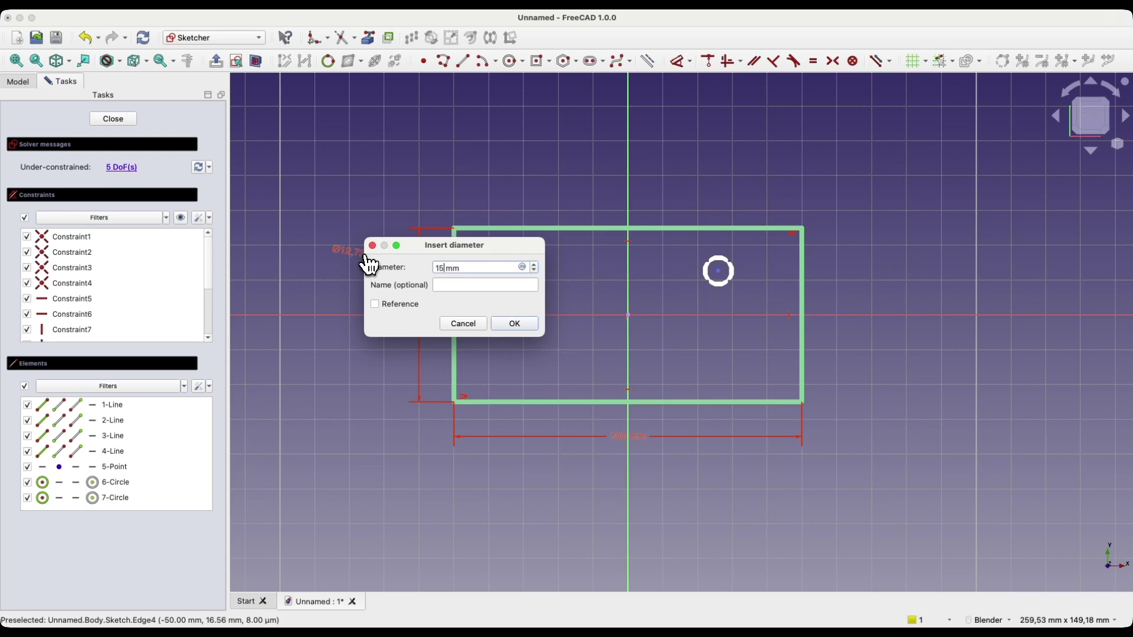
pyautogui.write('15')
pyautogui.press('Return')
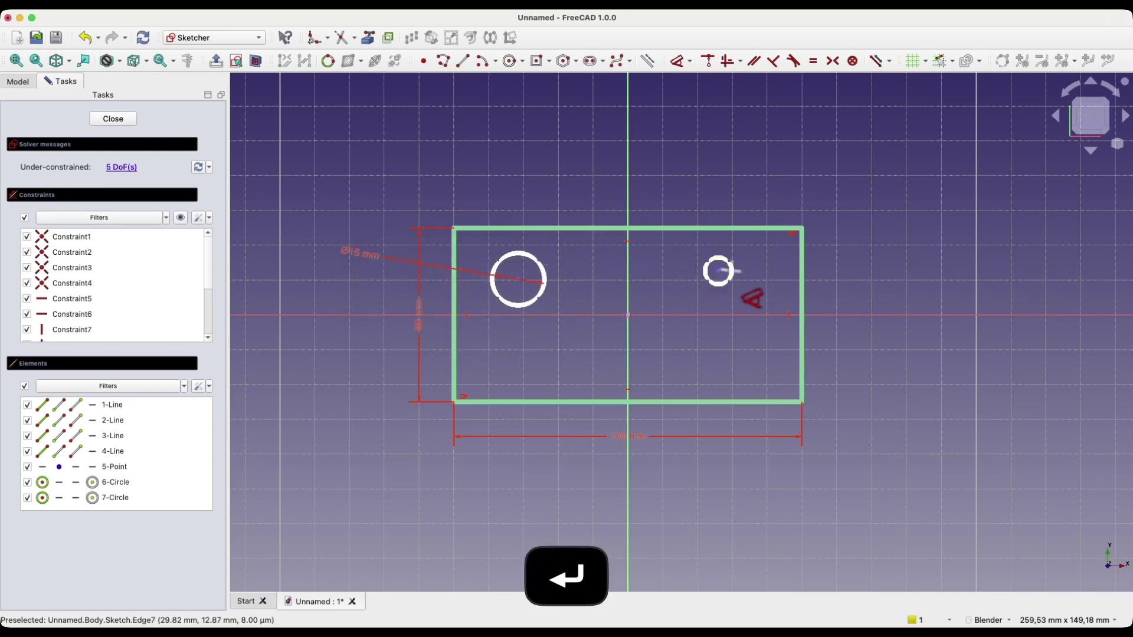
# Constrain the right circle's diameter to 15 mm.
pyautogui.click(721, 270)
pyautogui.press('d')
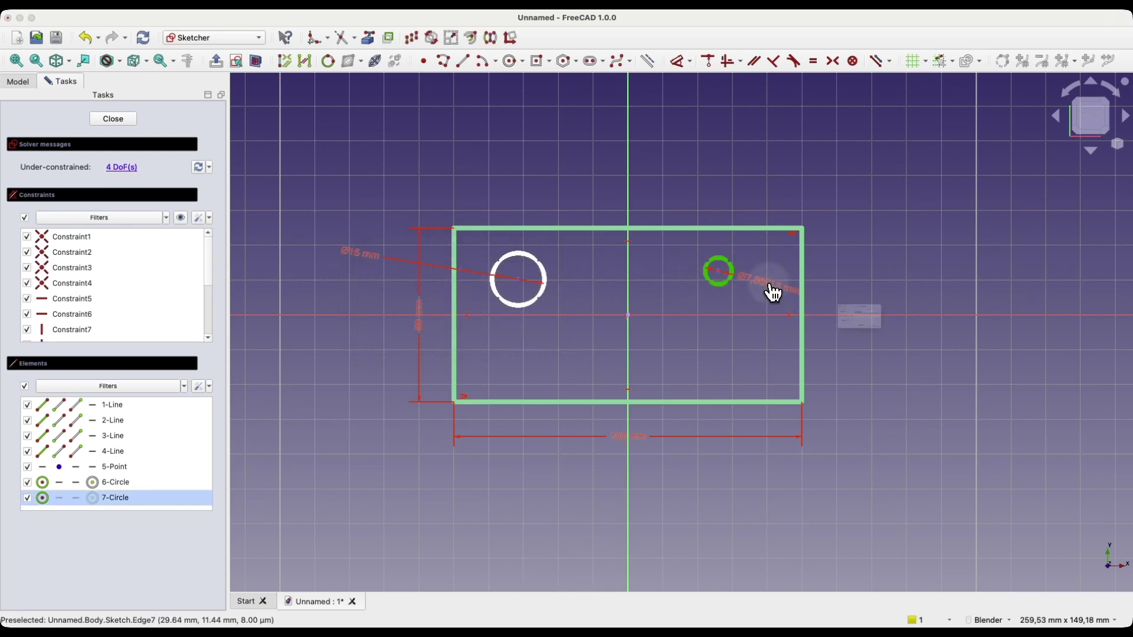
pyautogui.click(765, 285)
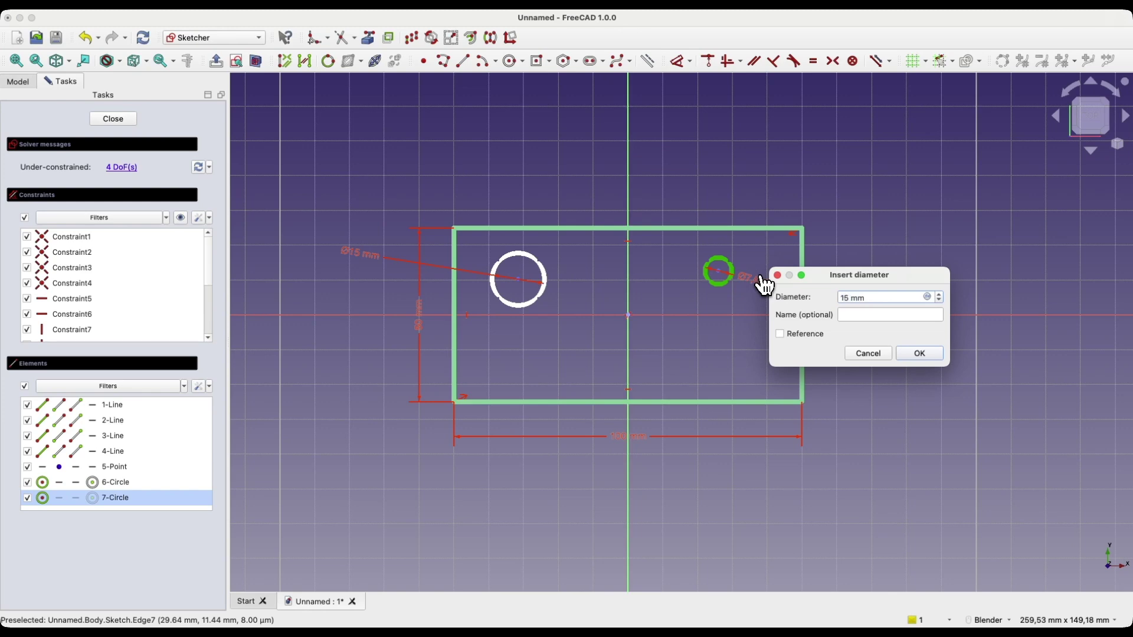
pyautogui.press('Return')
pyautogui.rightClick(657, 292)
# Move the two circles farther apart within the upper half of the rectangle.
pyautogui.moveTo(533, 302); pyautogui.dragTo(519, 275)
pyautogui.moveTo(719, 271)
pyautogui.mouseDown()
pyautogui.moveTo(741, 270)
pyautogui.moveTo(726, 269)
pyautogui.mouseUp()
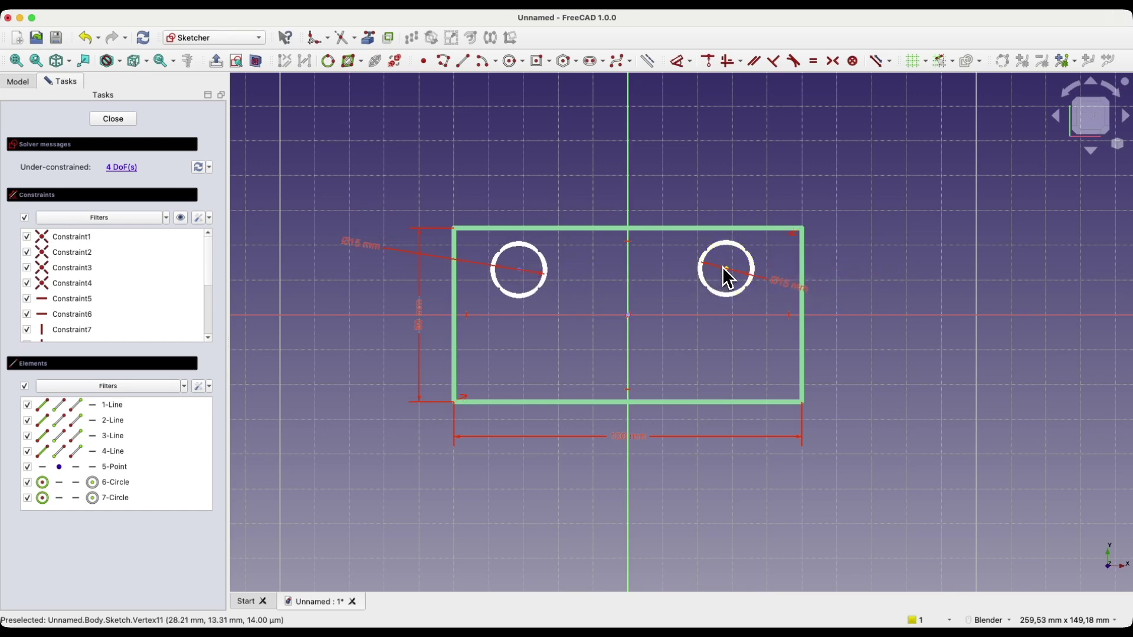
pyautogui.moveTo(519, 271)
pyautogui.mouseDown()
pyautogui.moveTo(528, 275)
pyautogui.moveTo(511, 271)
pyautogui.mouseUp()
pyautogui.moveTo(726, 269); pyautogui.dragTo(744, 279)
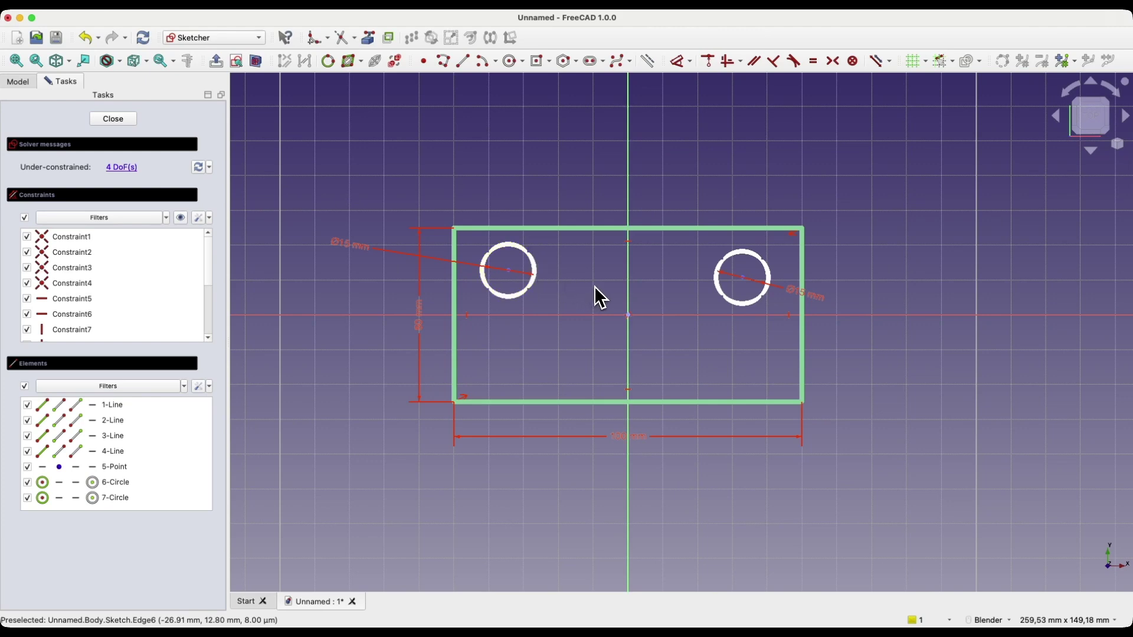
# Make the two circle centres symmetric about the vertical axis and reposition the pair within the rectangle.
pyautogui.click(510, 274)
pyautogui.click(742, 280)
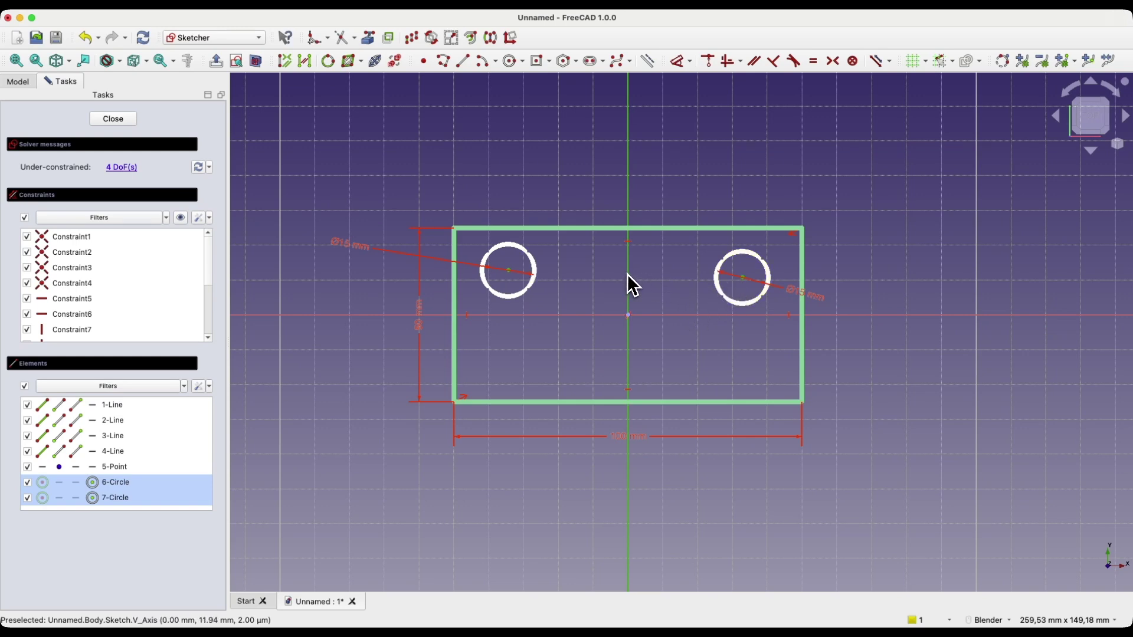
pyautogui.click(834, 62)
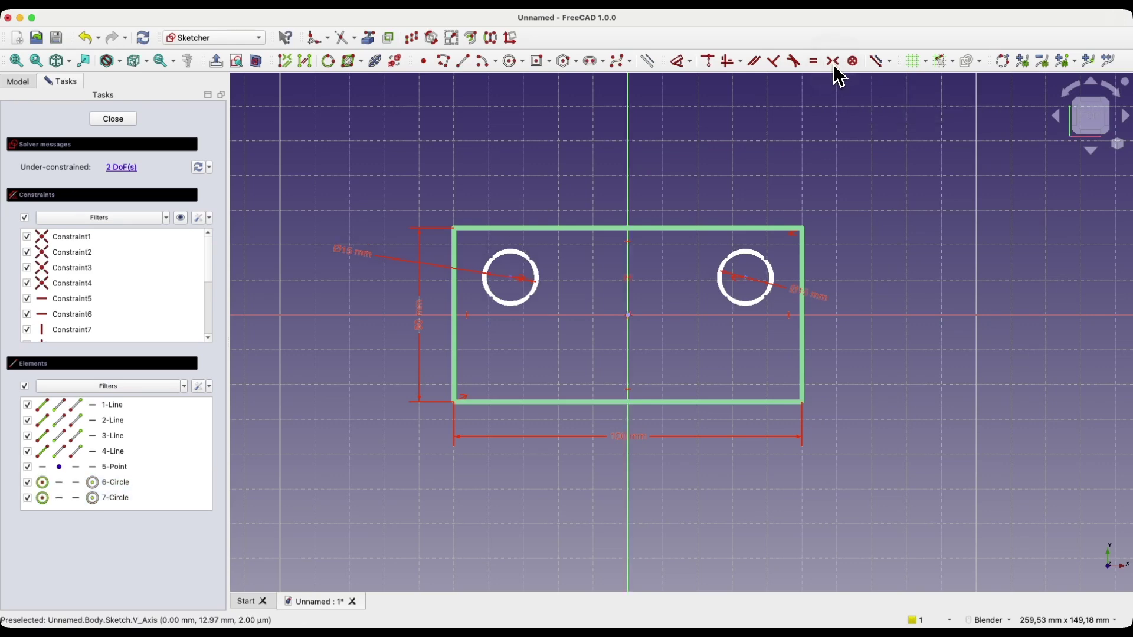
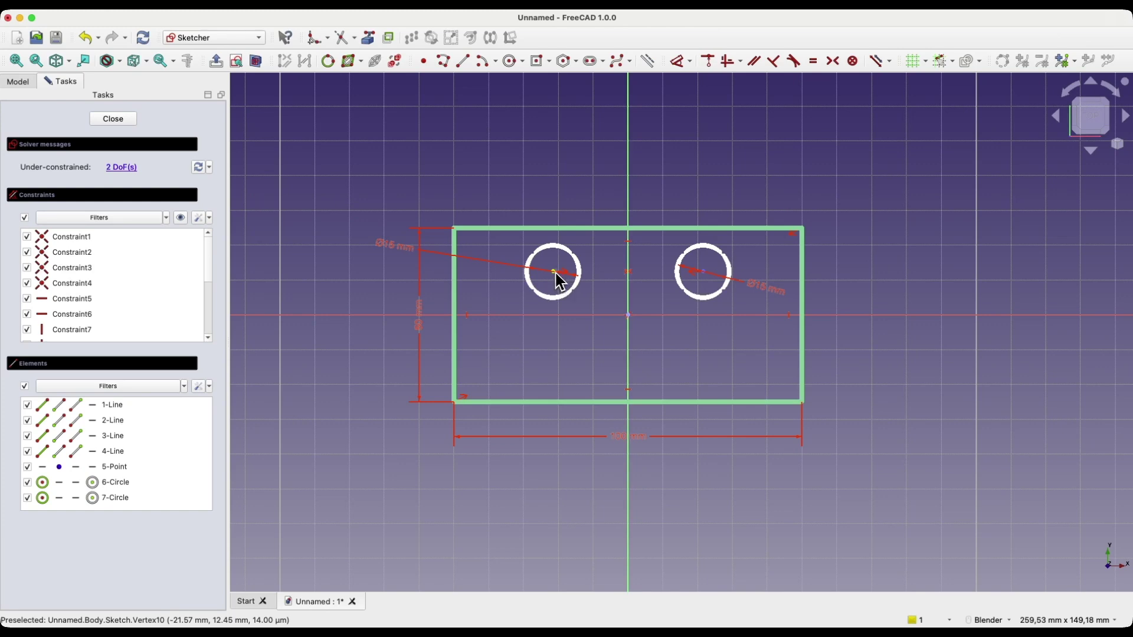
pyautogui.moveTo(720, 278)
pyautogui.mouseDown()
pyautogui.moveTo(751, 275)
pyautogui.moveTo(727, 288)
pyautogui.mouseUp()
pyautogui.moveTo(534, 282)
pyautogui.mouseDown()
pyautogui.moveTo(509, 273)
pyautogui.moveTo(529, 275)
pyautogui.moveTo(519, 282)
pyautogui.mouseUp()
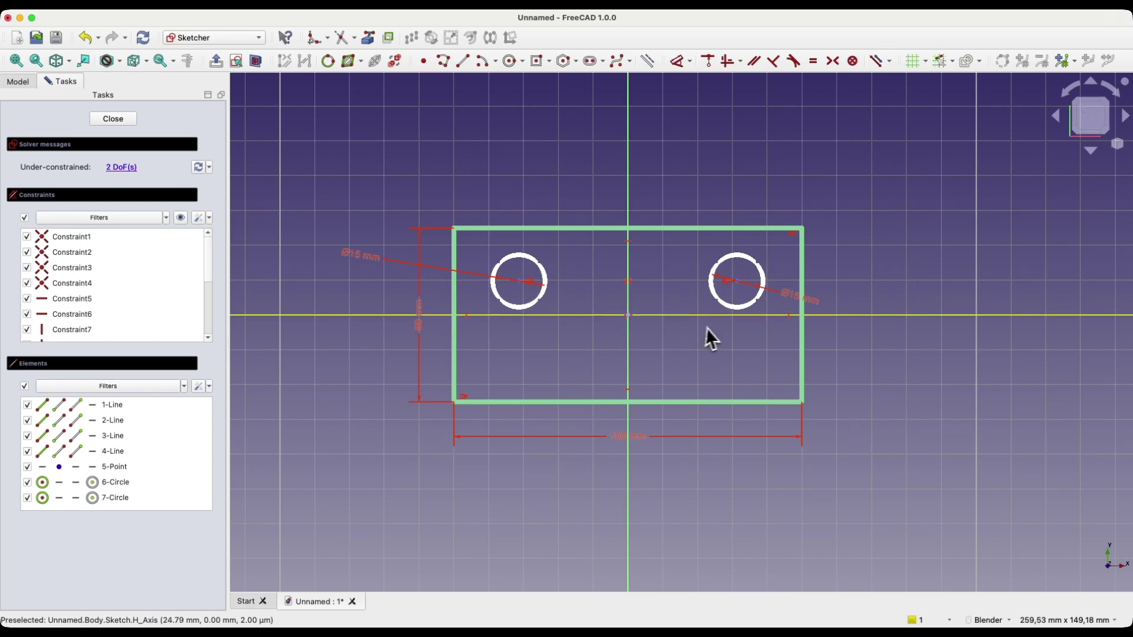
# Constrain the horizontal distance between the two circle centres to 60 mm.
pyautogui.click(520, 284)
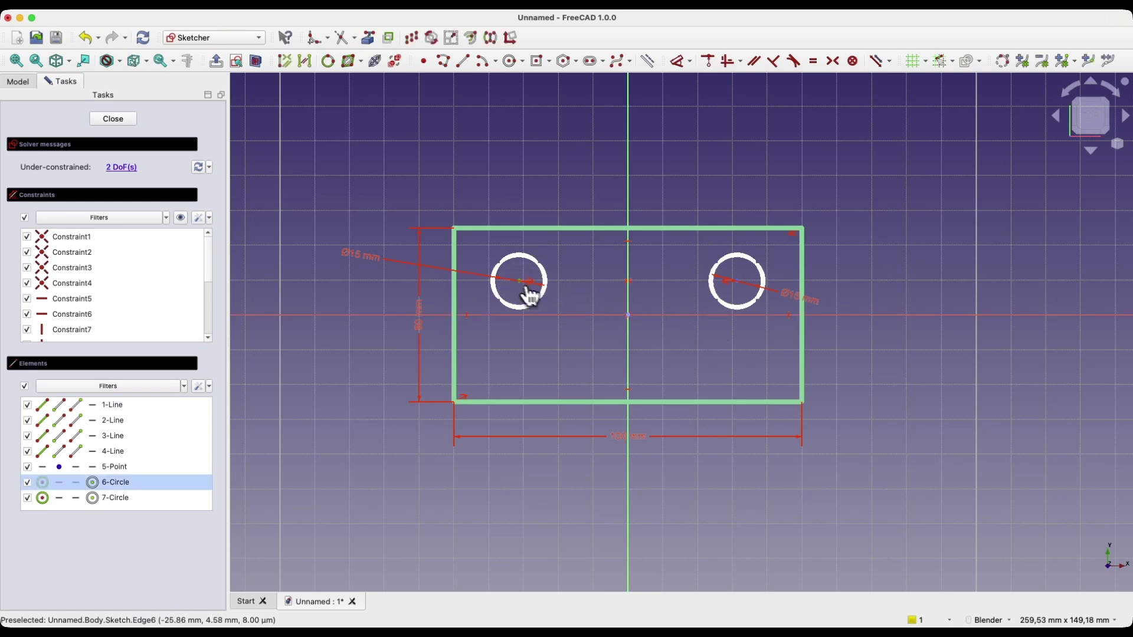
pyautogui.click(738, 283)
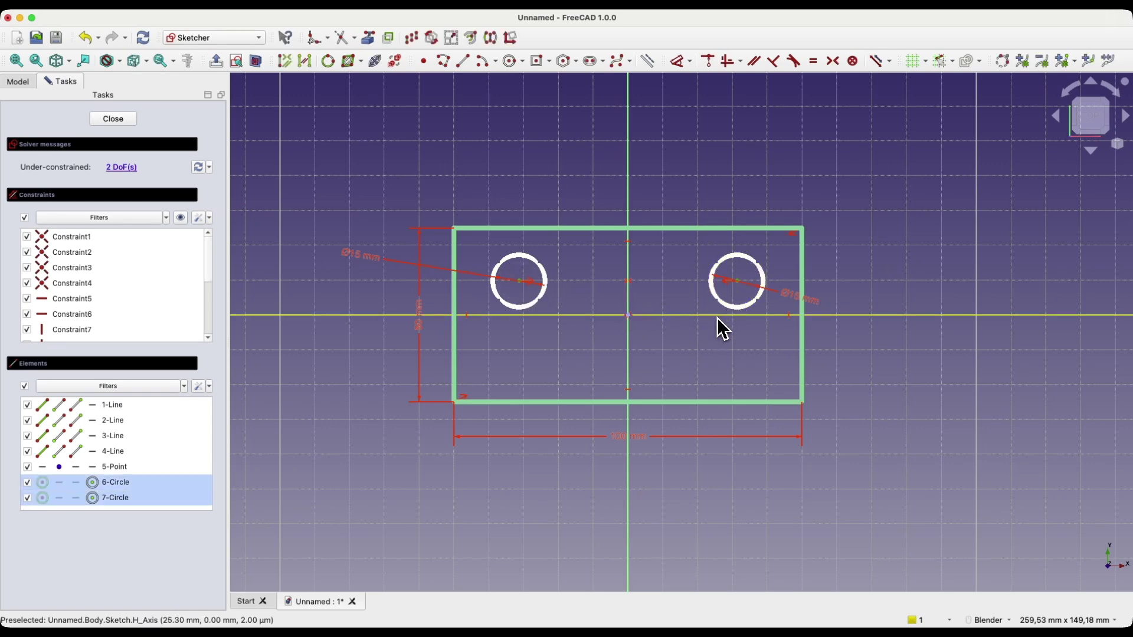
pyautogui.press('d')
pyautogui.click(669, 354)
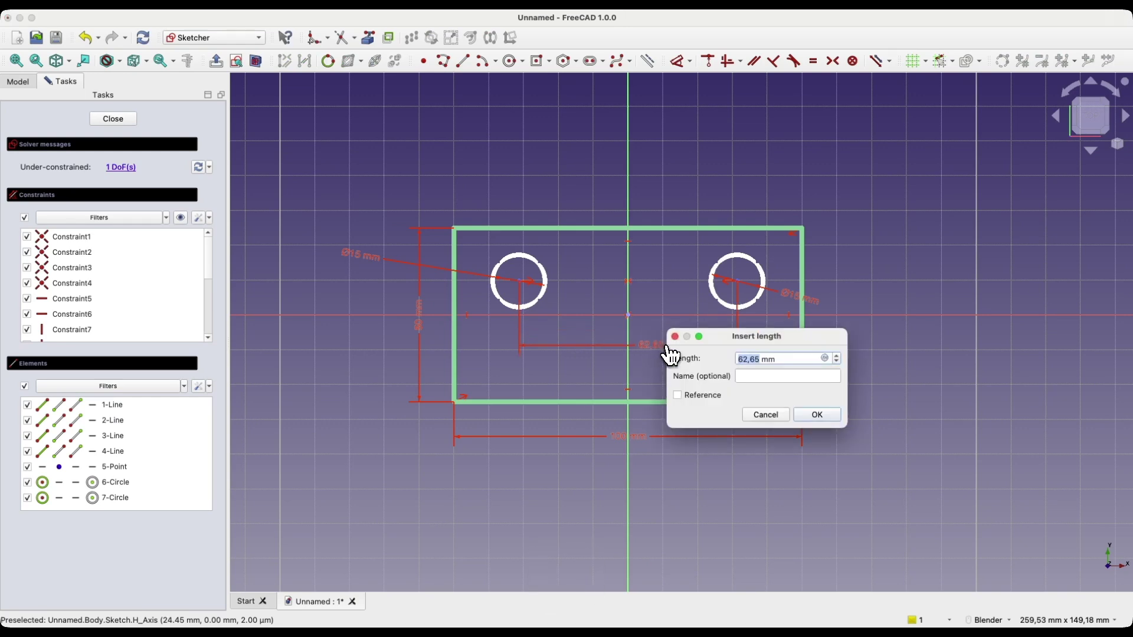
pyautogui.press('Return')
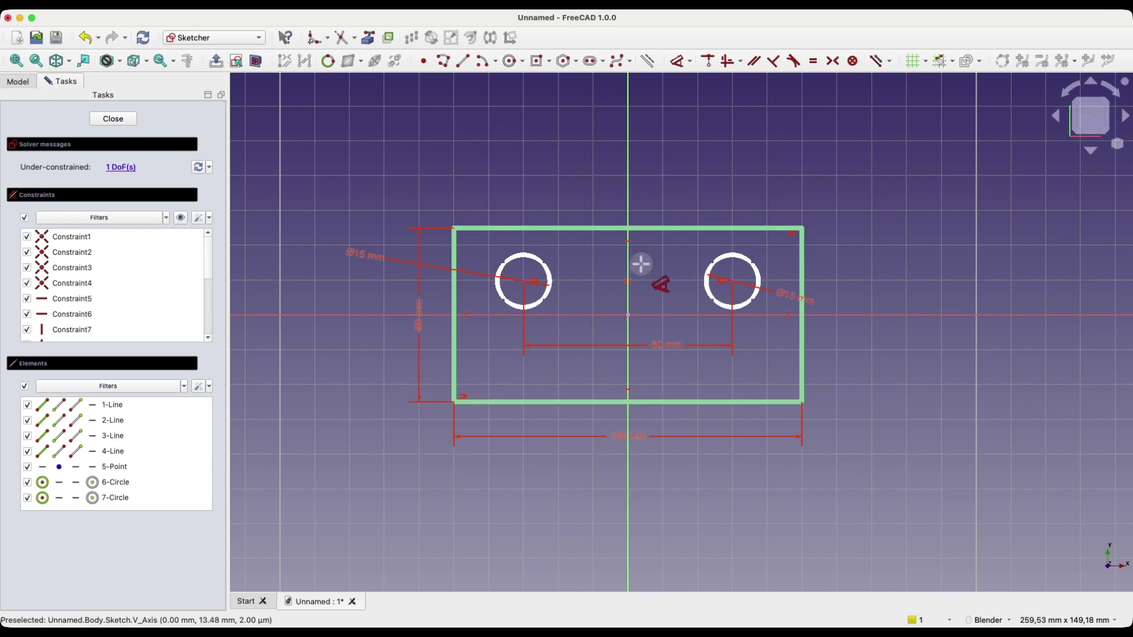
# Move the pair of circles down and back up within the rectangle to test their remaining freedom.
pyautogui.moveTo(731, 286)
pyautogui.mouseDown()
pyautogui.moveTo(730, 350)
pyautogui.moveTo(697, 220)
pyautogui.moveTo(683, 233)
pyautogui.moveTo(667, 435)
pyautogui.moveTo(683, 268)
pyautogui.moveTo(678, 160)
pyautogui.moveTo(663, 344)
pyautogui.moveTo(832, 306)
pyautogui.moveTo(733, 301)
pyautogui.mouseUp()
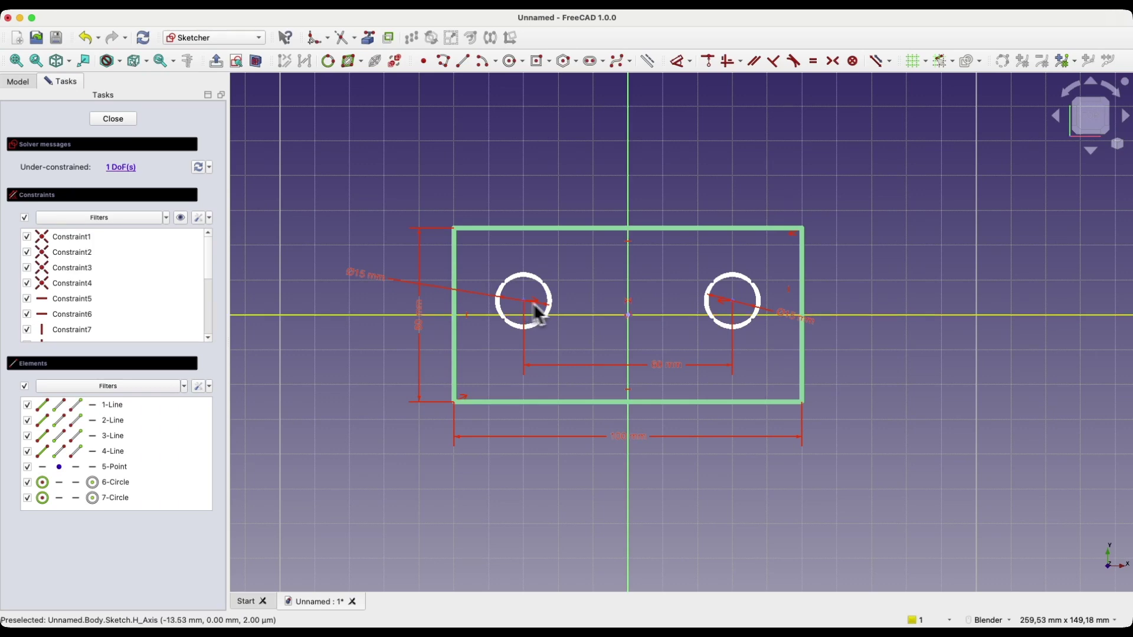
pyautogui.moveTo(733, 302); pyautogui.dragTo(708, 282)
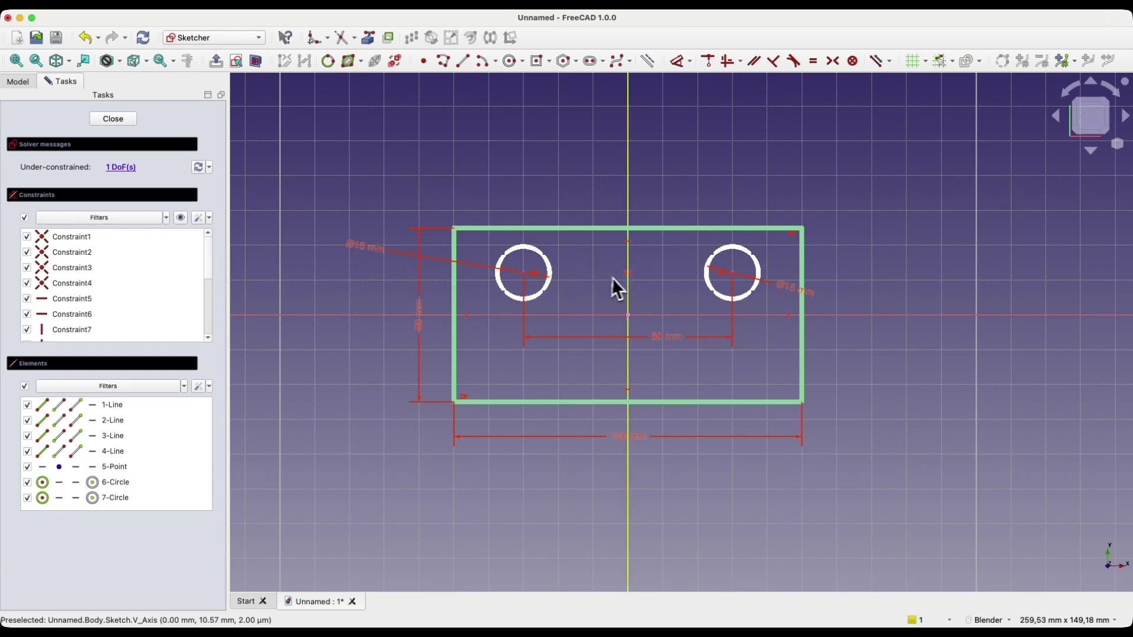
pyautogui.moveTo(732, 273)
pyautogui.mouseDown()
pyautogui.moveTo(735, 259)
pyautogui.moveTo(727, 274)
pyautogui.mouseUp()
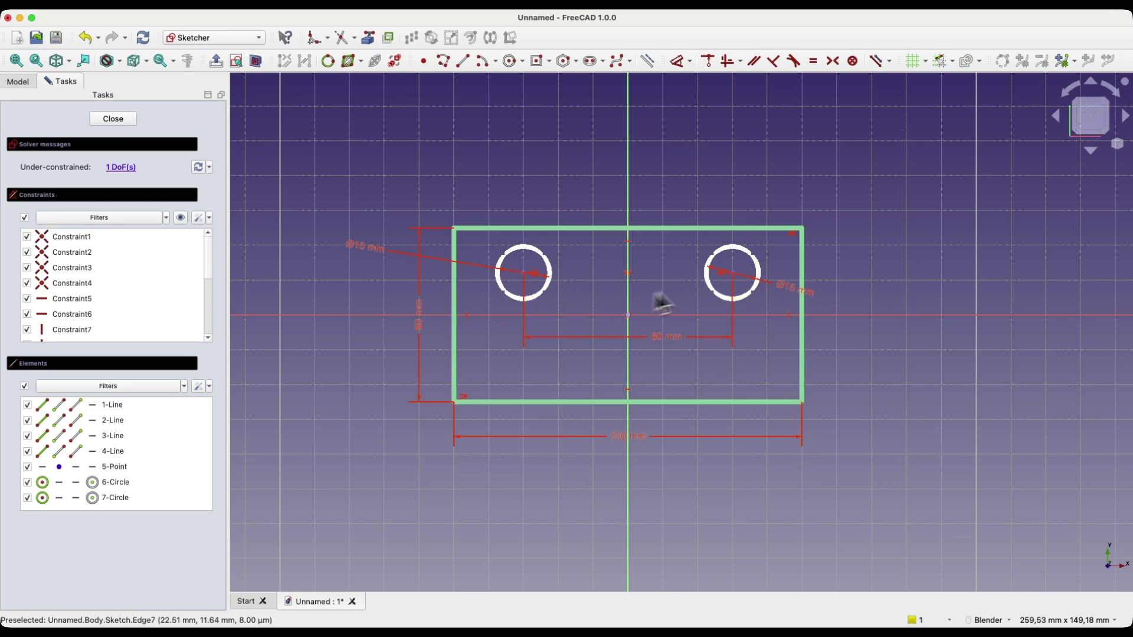
# Constrain the right circle's centre to a vertical distance of 10 mm above the horizontal axis.
pyautogui.click(735, 275)
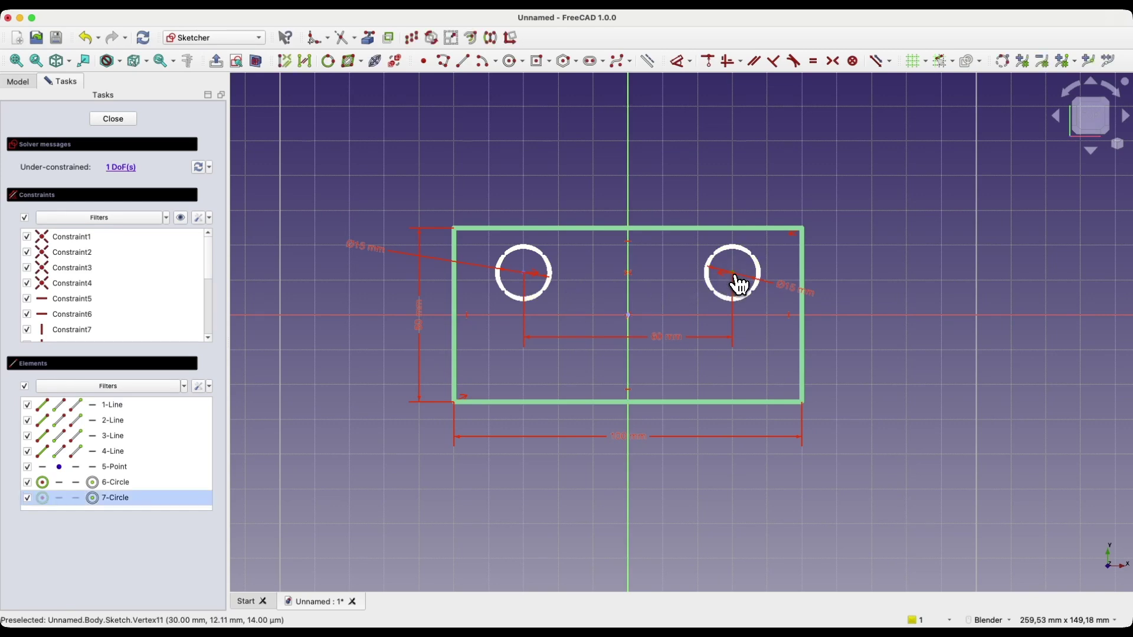
pyautogui.press('d')
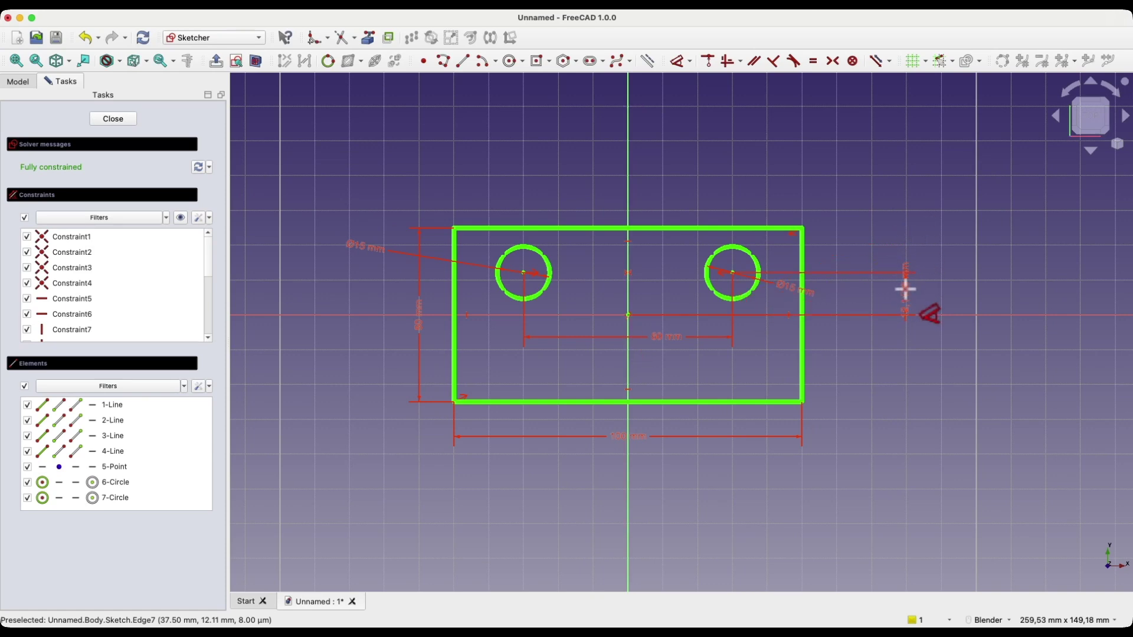
pyautogui.click(890, 289)
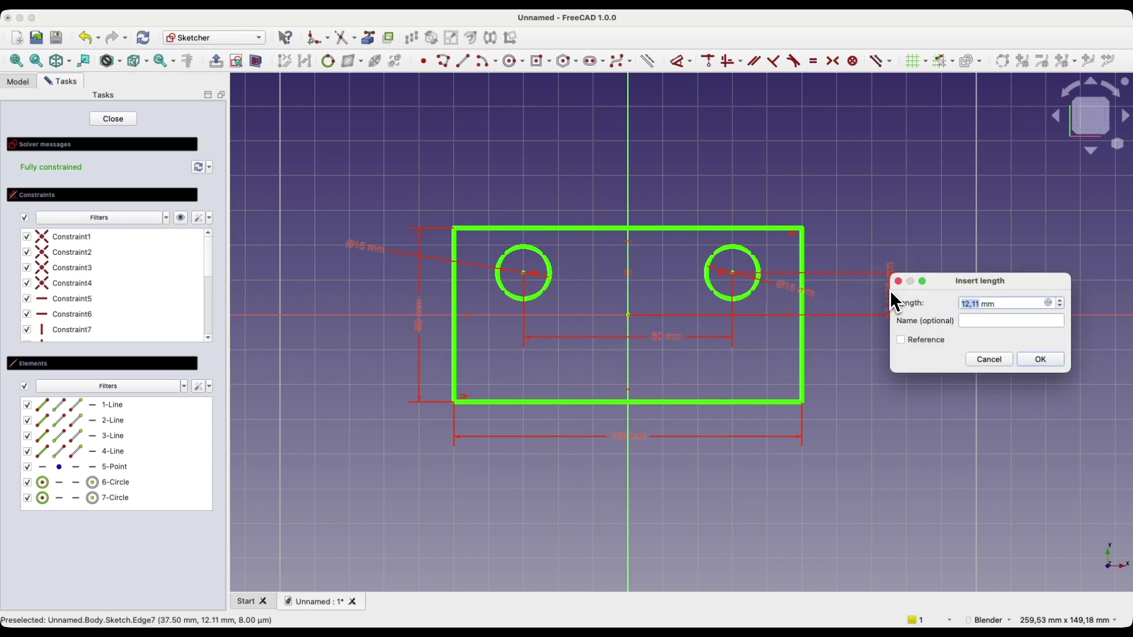
pyautogui.write('10')
pyautogui.press('Return')
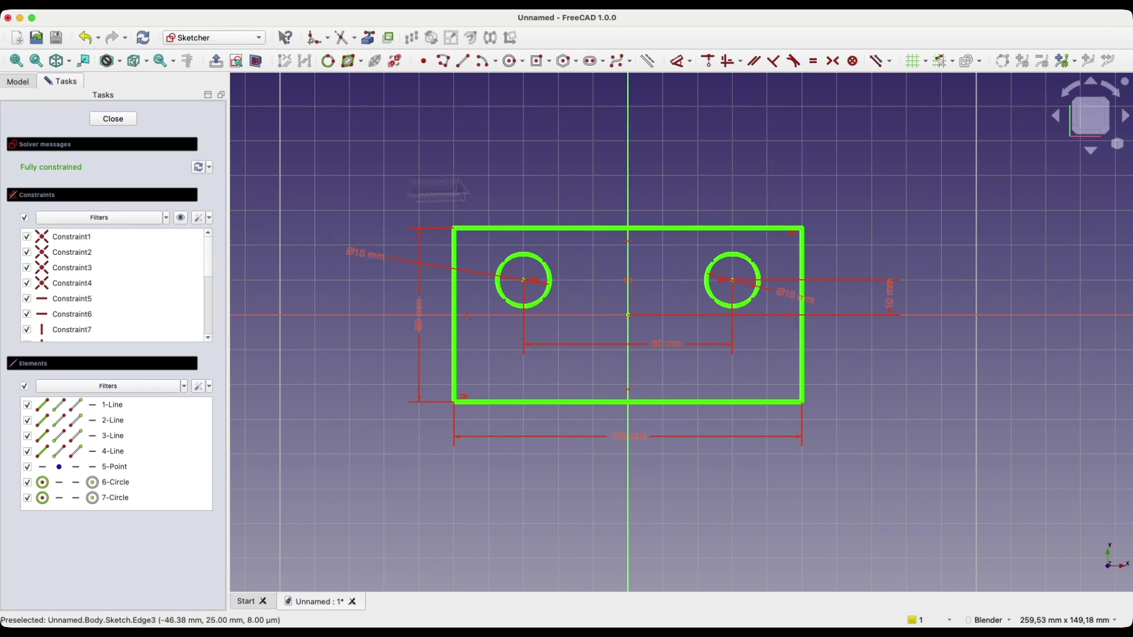
# Draw a 100 × 70 mm corner rectangle in the free area above and to the right of the first plate.
pyautogui.scroll(-3, 445, 313)
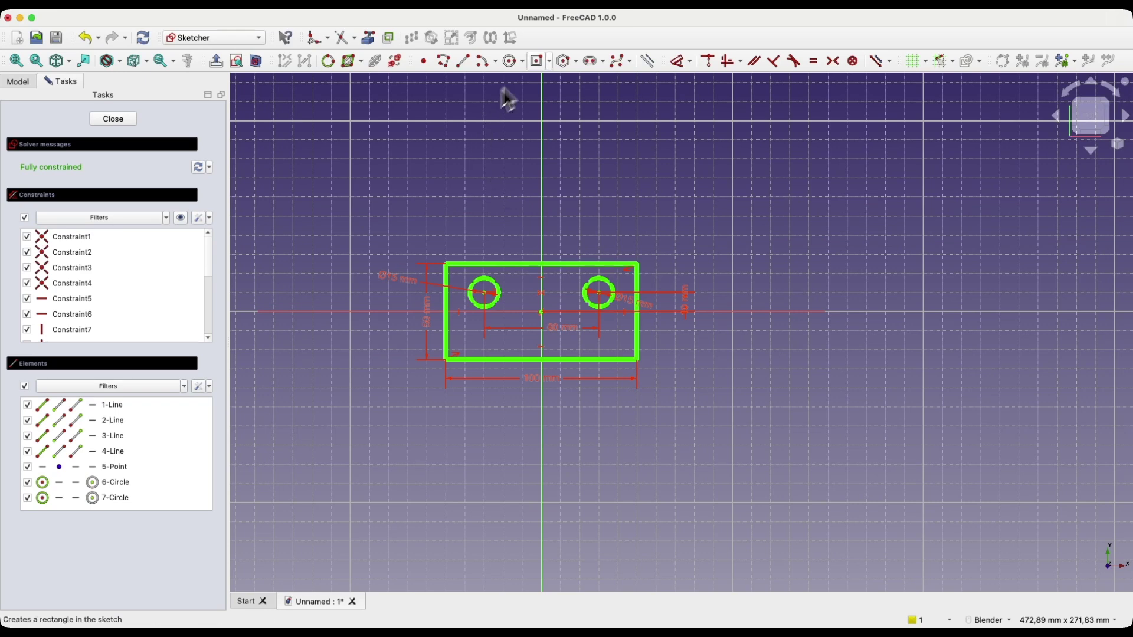
pyautogui.click(550, 62)
pyautogui.click(557, 78)
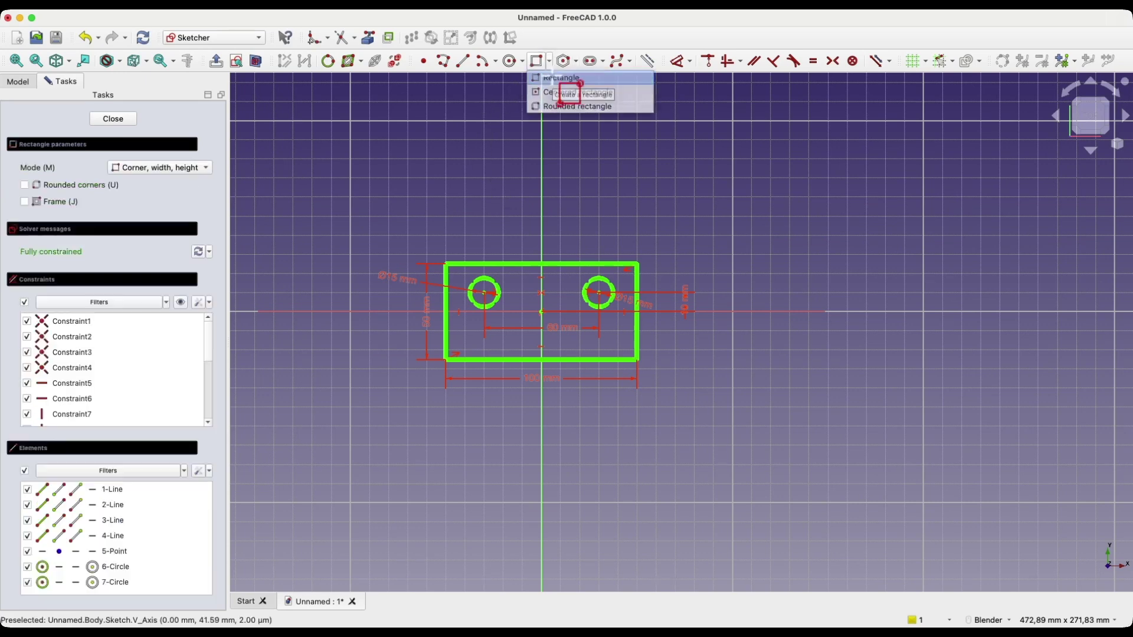
pyautogui.click(710, 231)
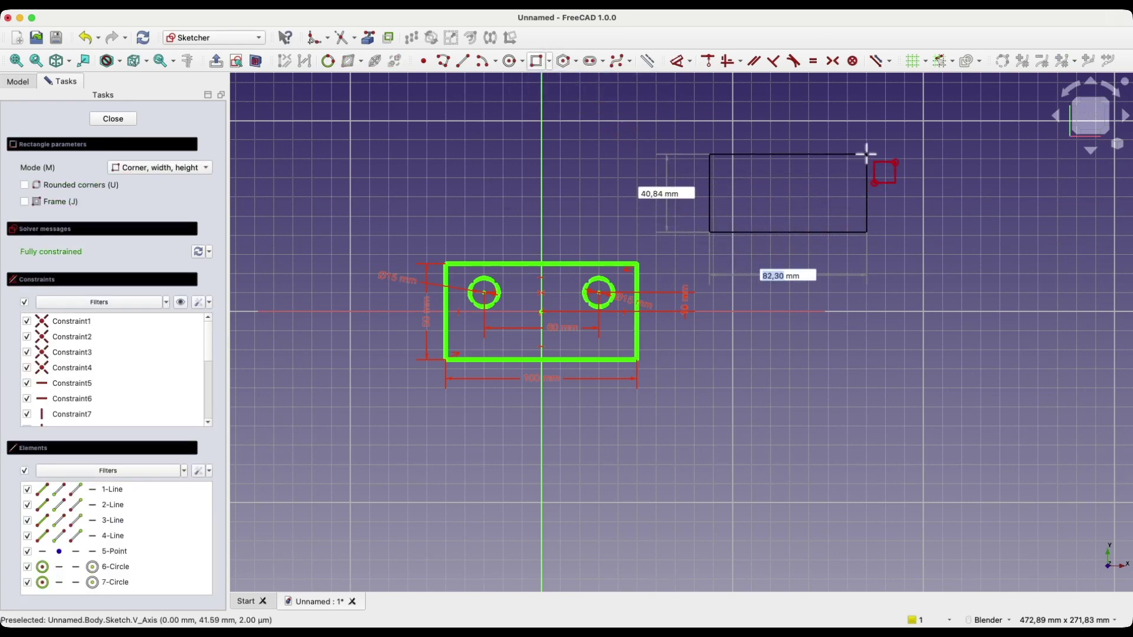
pyautogui.write('100')
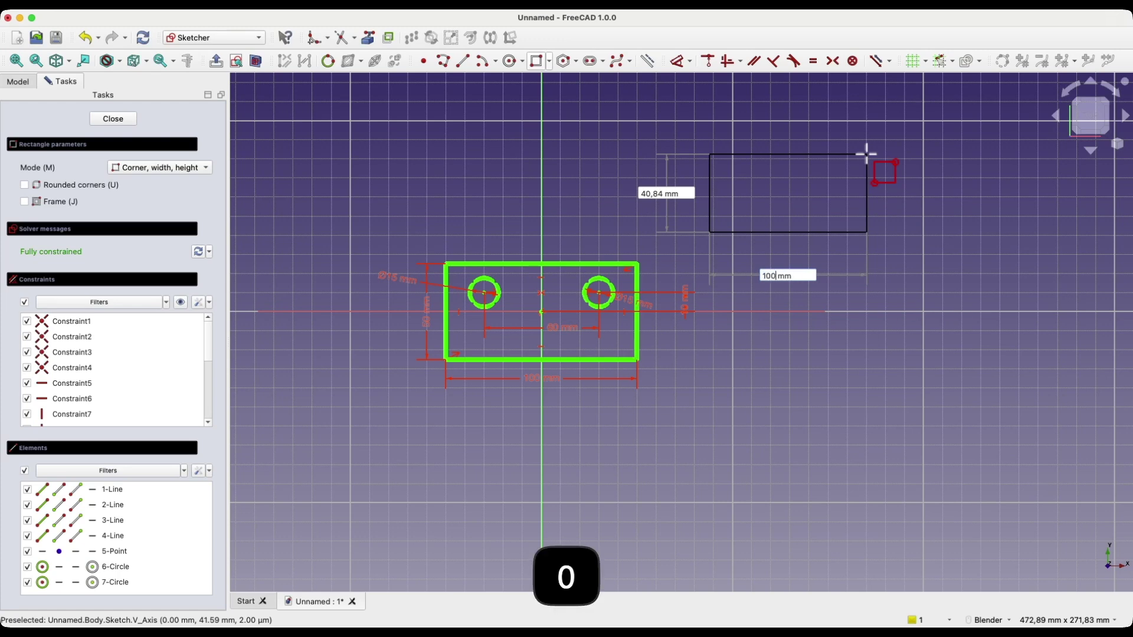
pyautogui.press('Tab')
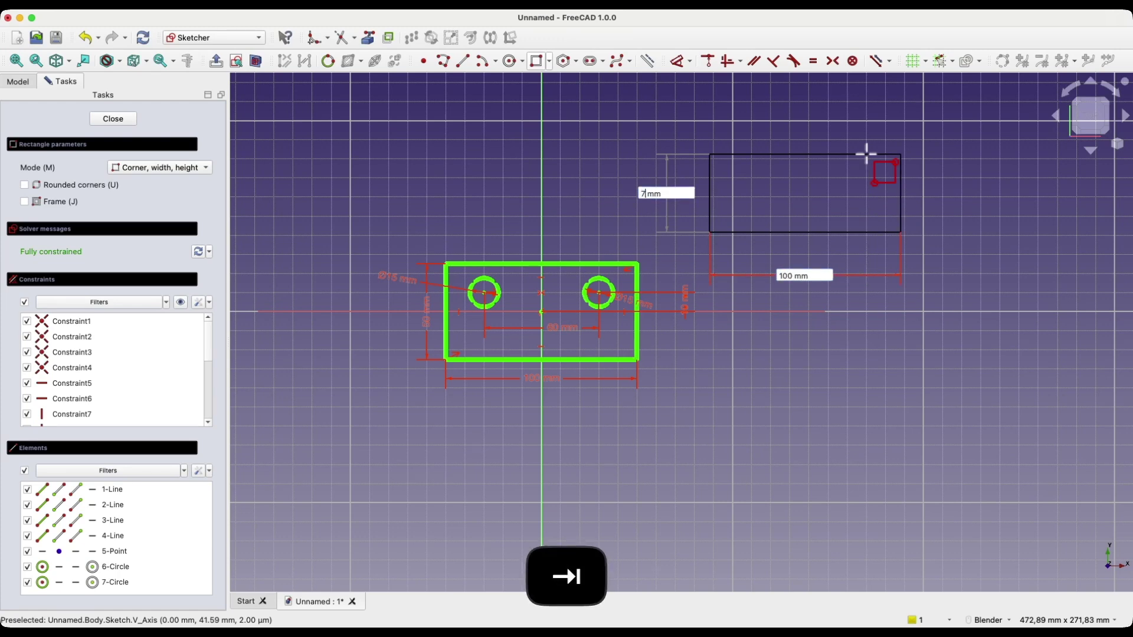
pyautogui.press('Return')
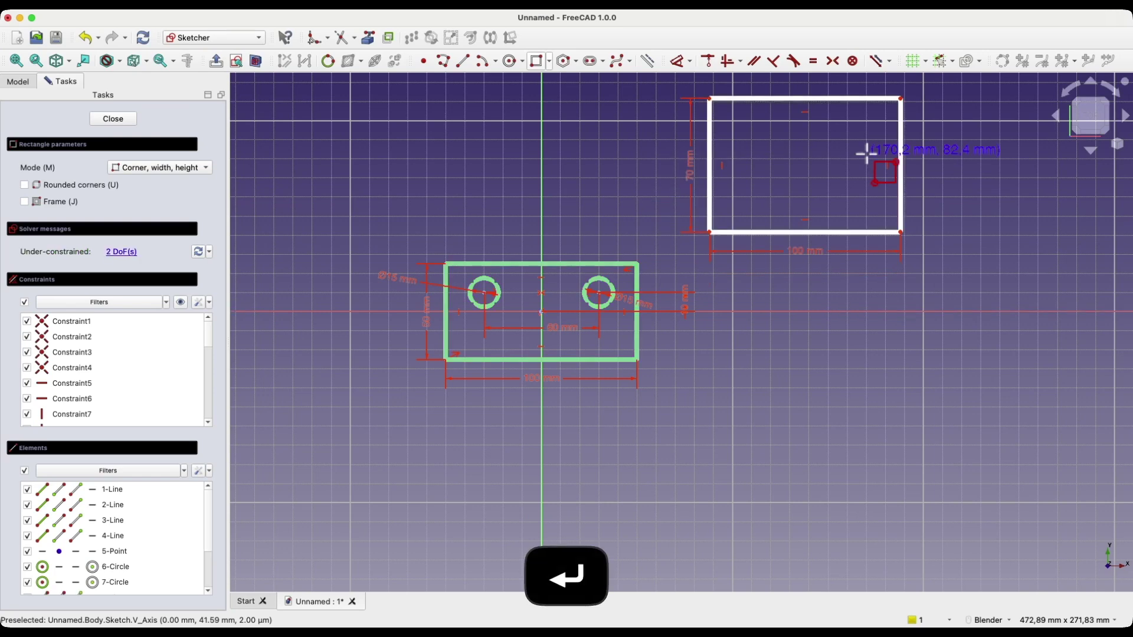
pyautogui.rightClick(777, 186)
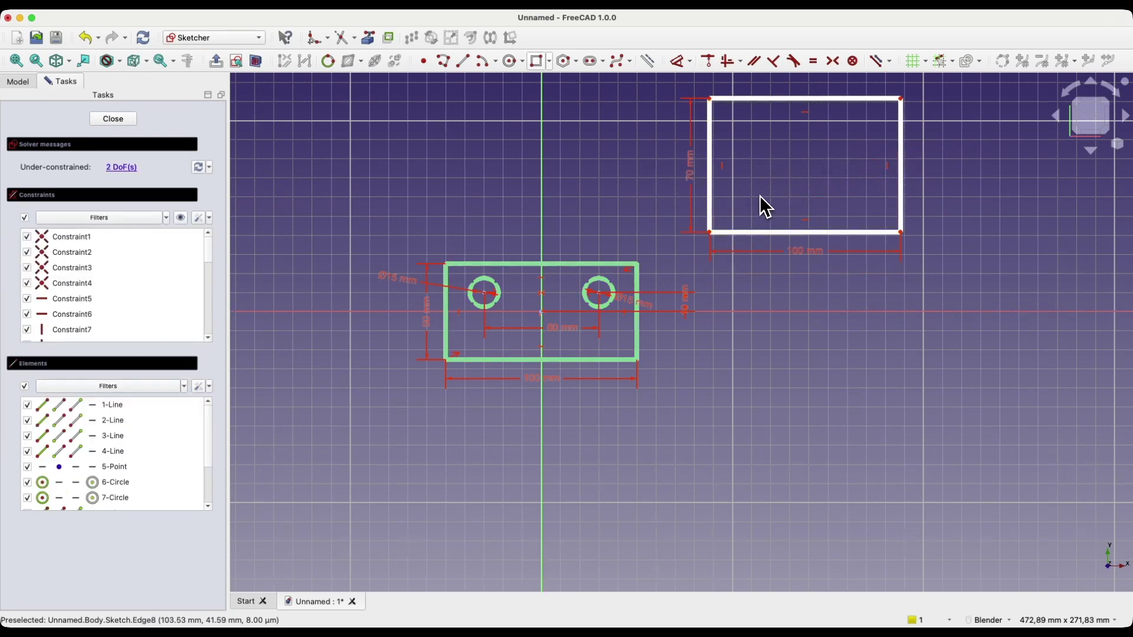
# Draw a circle with a 30 mm diameter near the middle of the second rectangle.
pyautogui.scroll(-2, 770, 263)
pyautogui.scroll(2, 813, 151)
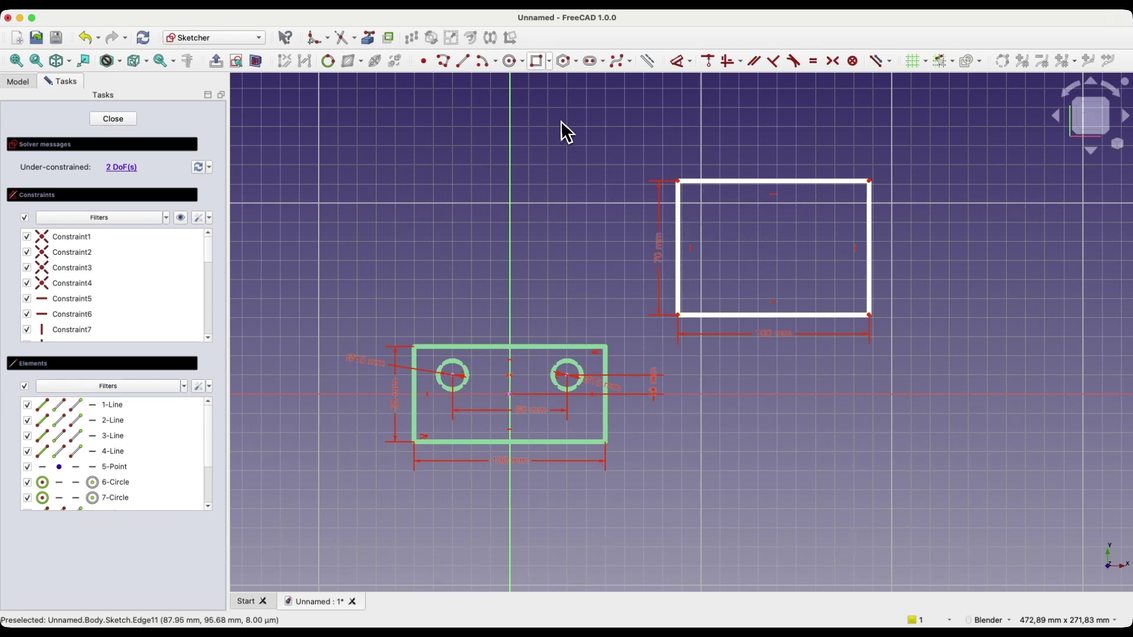
pyautogui.click(513, 61)
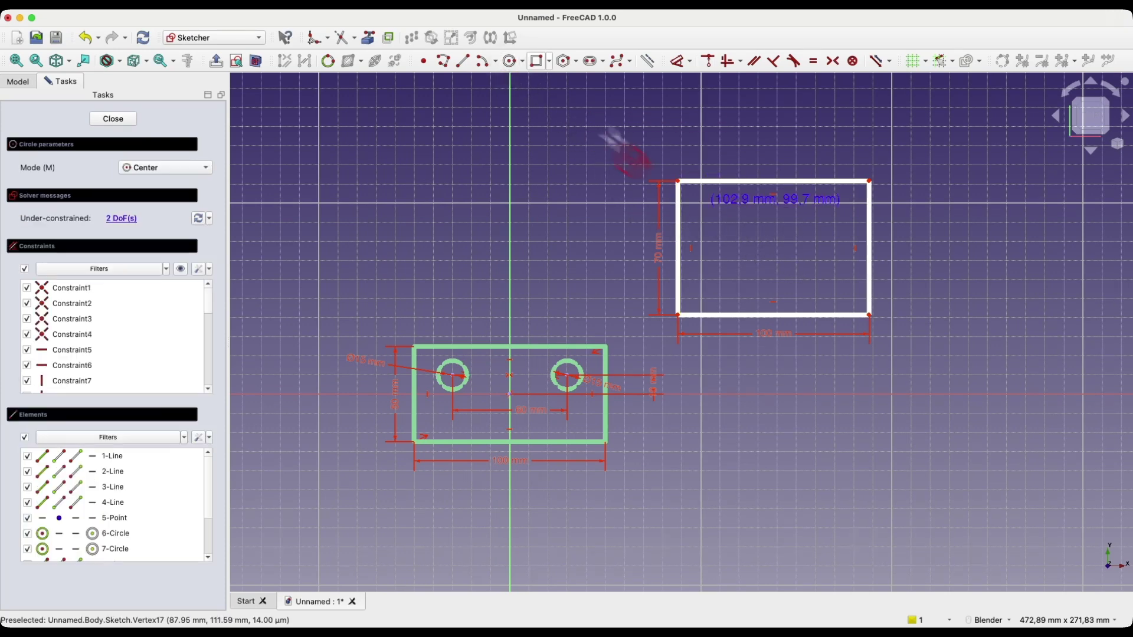
pyautogui.click(760, 245)
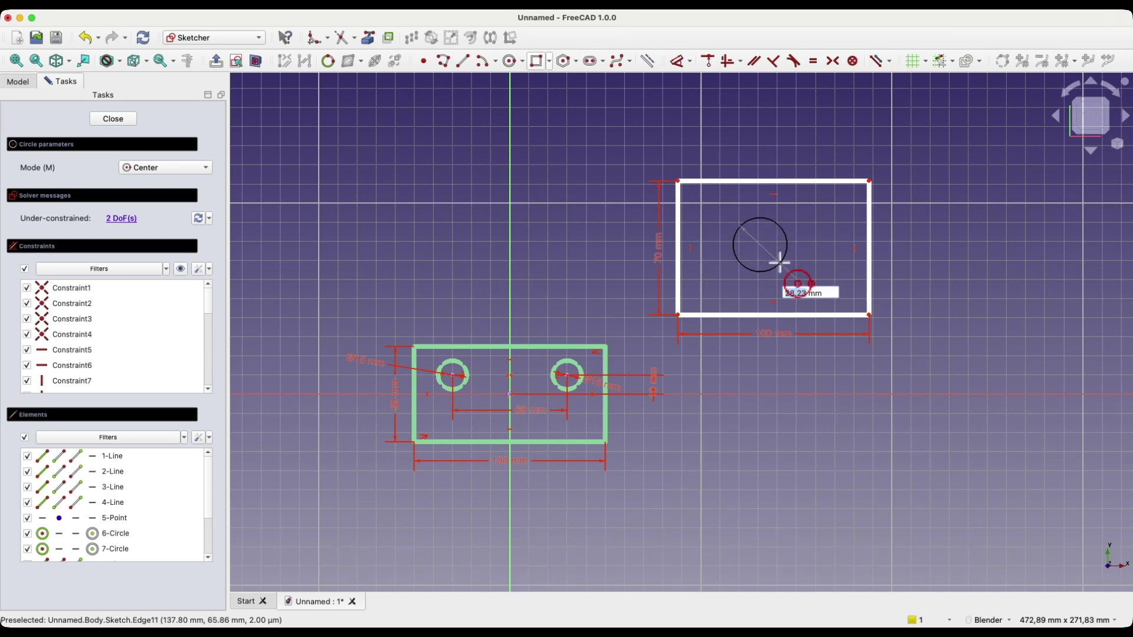
pyautogui.write('30')
pyautogui.press('Return')
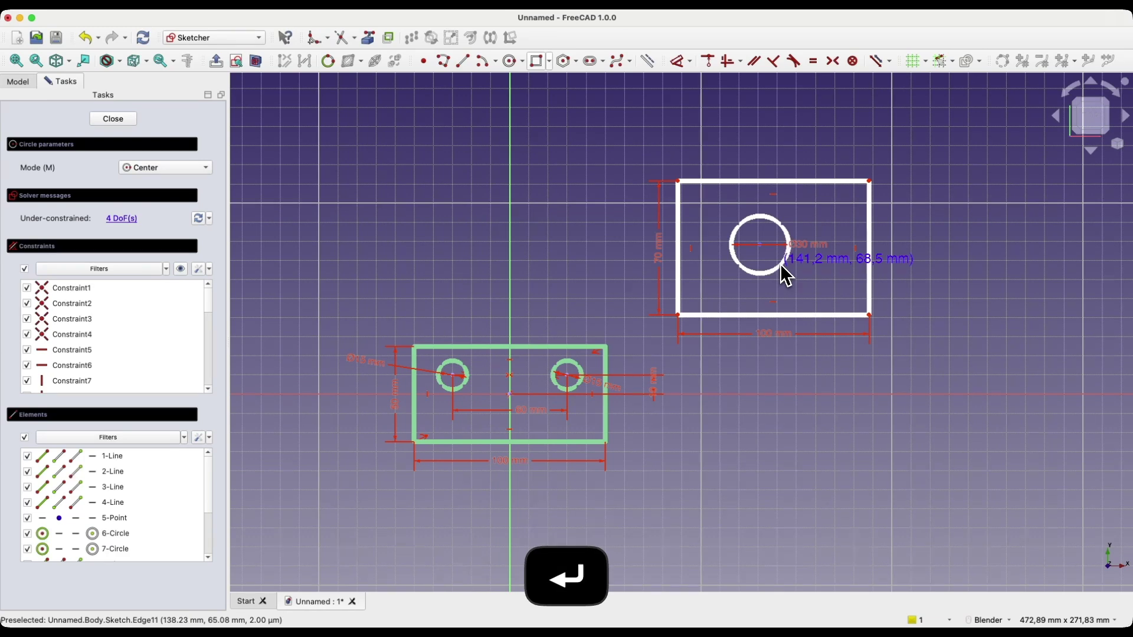
pyautogui.rightClick(743, 270)
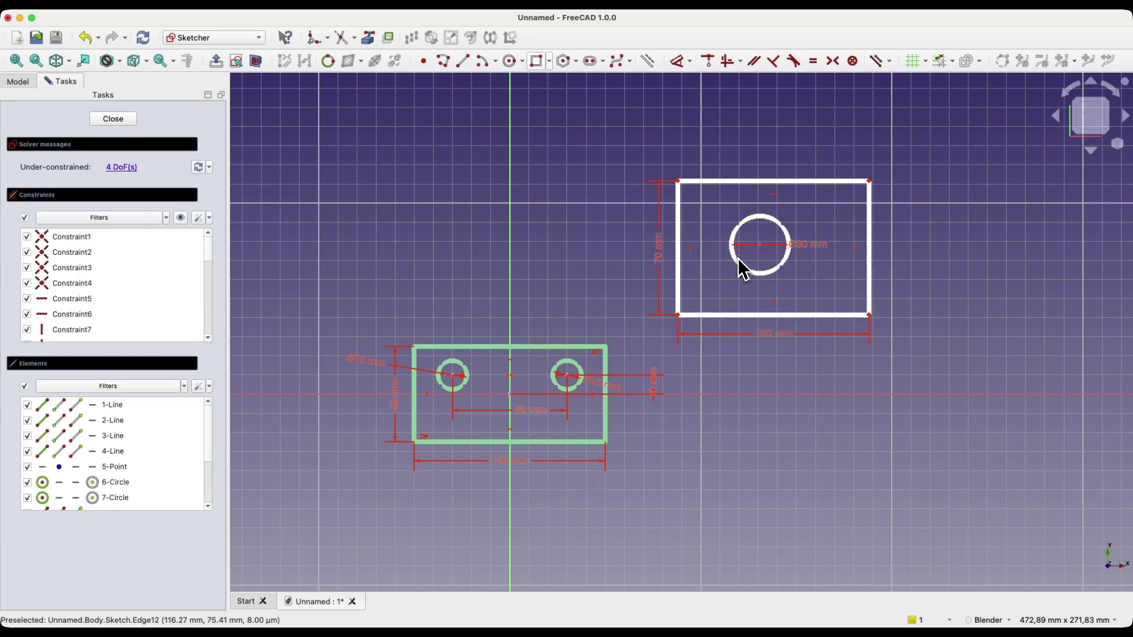
# Centre the 30 mm circle in its rectangle with a symmetry constraint between the upper-left and lower-right corners and the circle's centre.
pyautogui.moveTo(773, 228)
pyautogui.mouseDown()
pyautogui.moveTo(802, 220)
pyautogui.moveTo(812, 273)
pyautogui.moveTo(802, 255)
pyautogui.moveTo(786, 290)
pyautogui.moveTo(766, 251)
pyautogui.moveTo(785, 250)
pyautogui.moveTo(748, 126)
pyautogui.moveTo(731, 389)
pyautogui.moveTo(743, 200)
pyautogui.moveTo(794, 236)
pyautogui.moveTo(778, 251)
pyautogui.mouseUp()
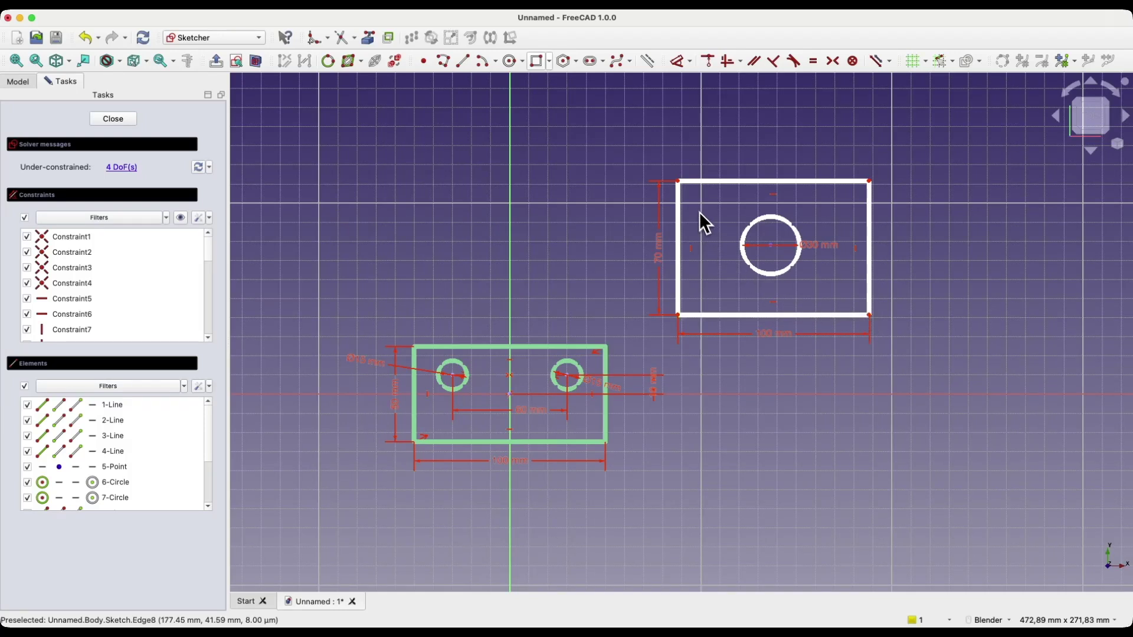
pyautogui.click(678, 181)
pyautogui.click(869, 318)
pyautogui.click(771, 248)
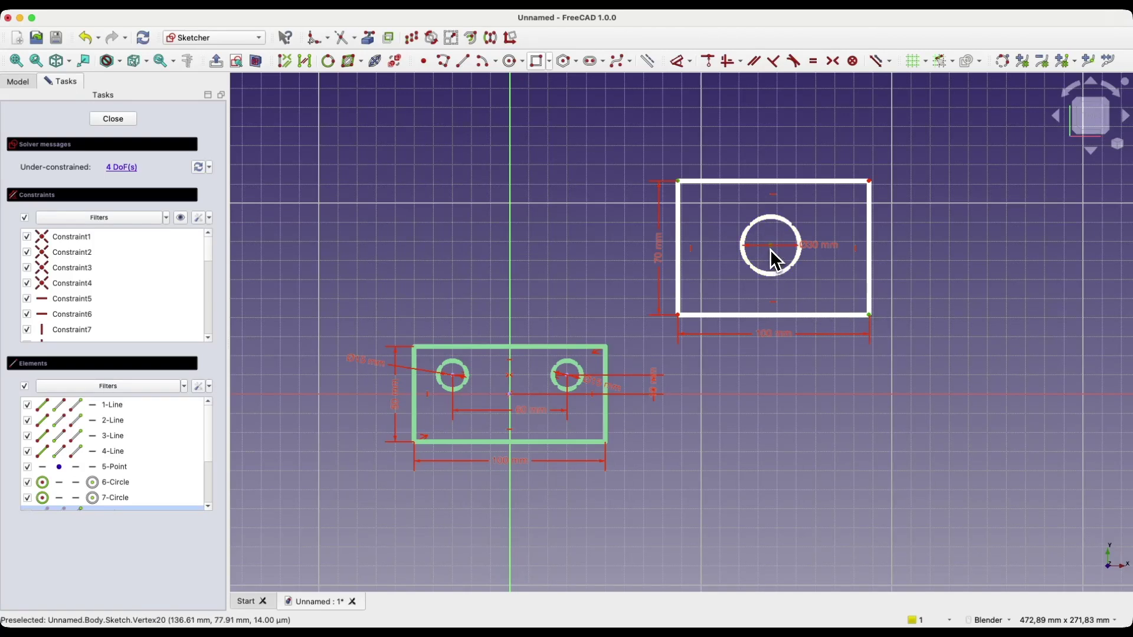
pyautogui.click(833, 62)
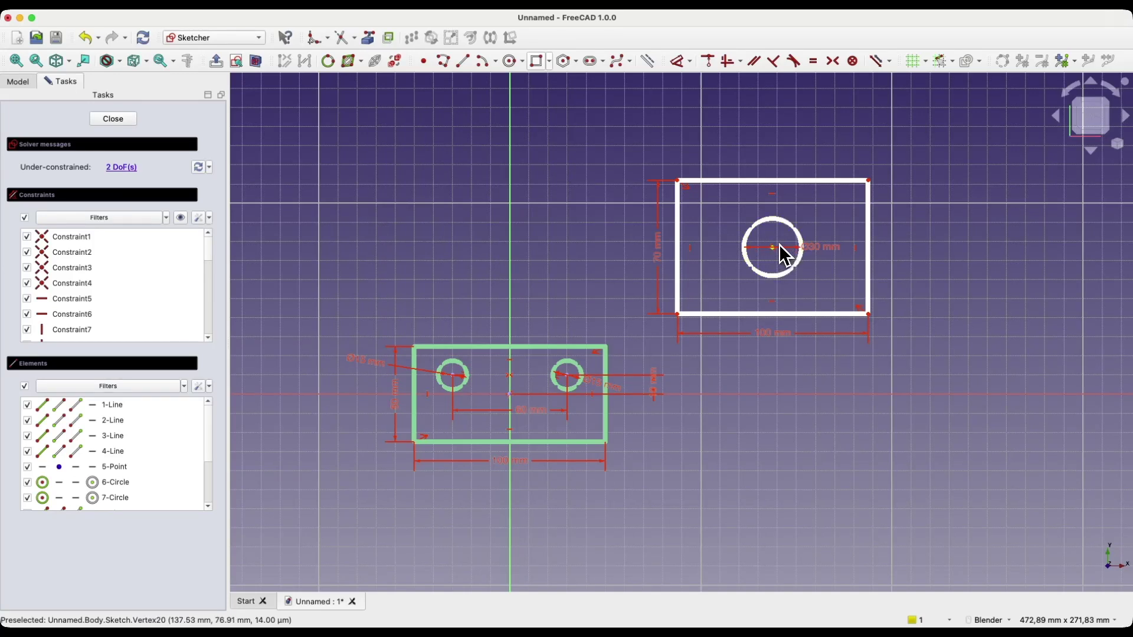
# Move the second rectangle and its circle around to test their freedom, and highlight the sketch's remaining unconstrained geometry.
pyautogui.moveTo(779, 244)
pyautogui.mouseDown()
pyautogui.moveTo(760, 199)
pyautogui.moveTo(795, 265)
pyautogui.moveTo(732, 271)
pyautogui.moveTo(774, 274)
pyautogui.mouseUp()
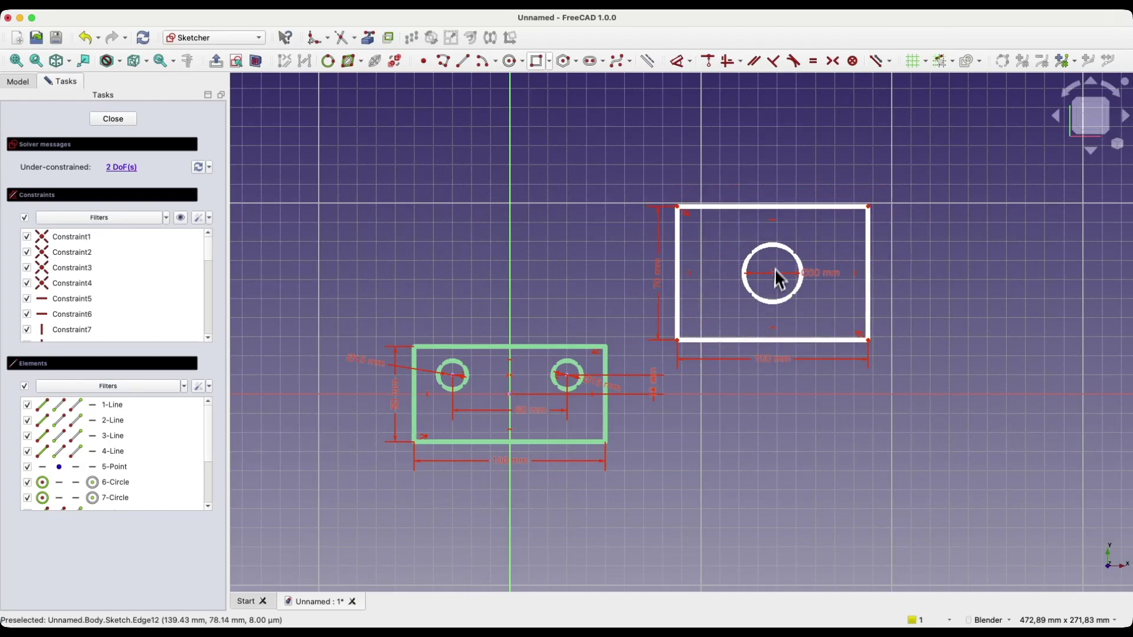
pyautogui.moveTo(763, 209); pyautogui.dragTo(803, 172)
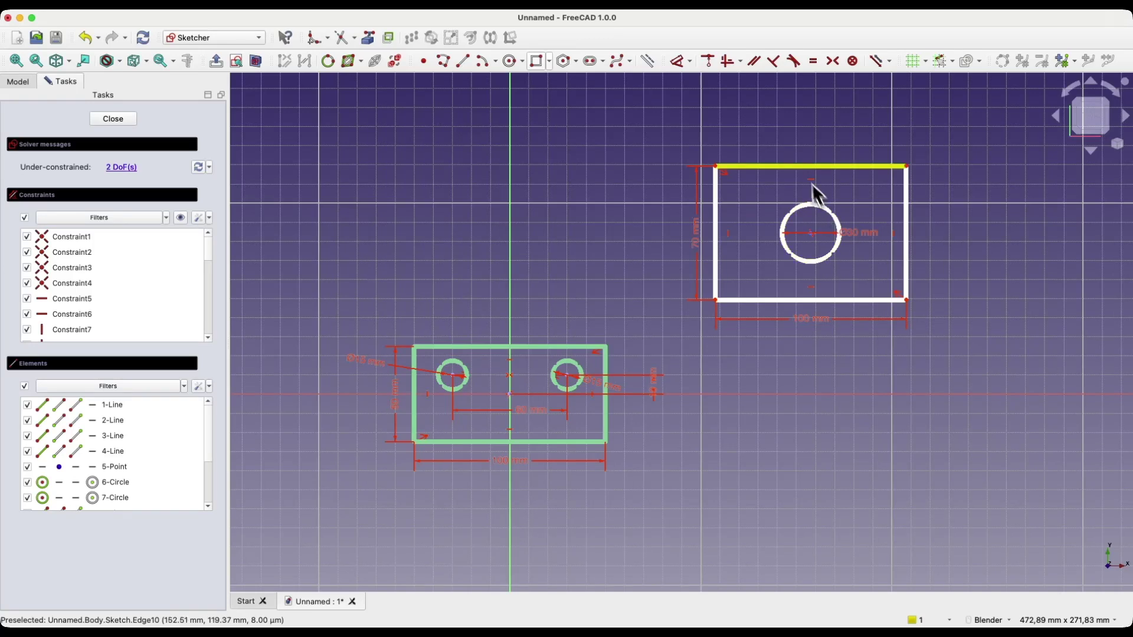
pyautogui.moveTo(813, 172); pyautogui.dragTo(721, 157)
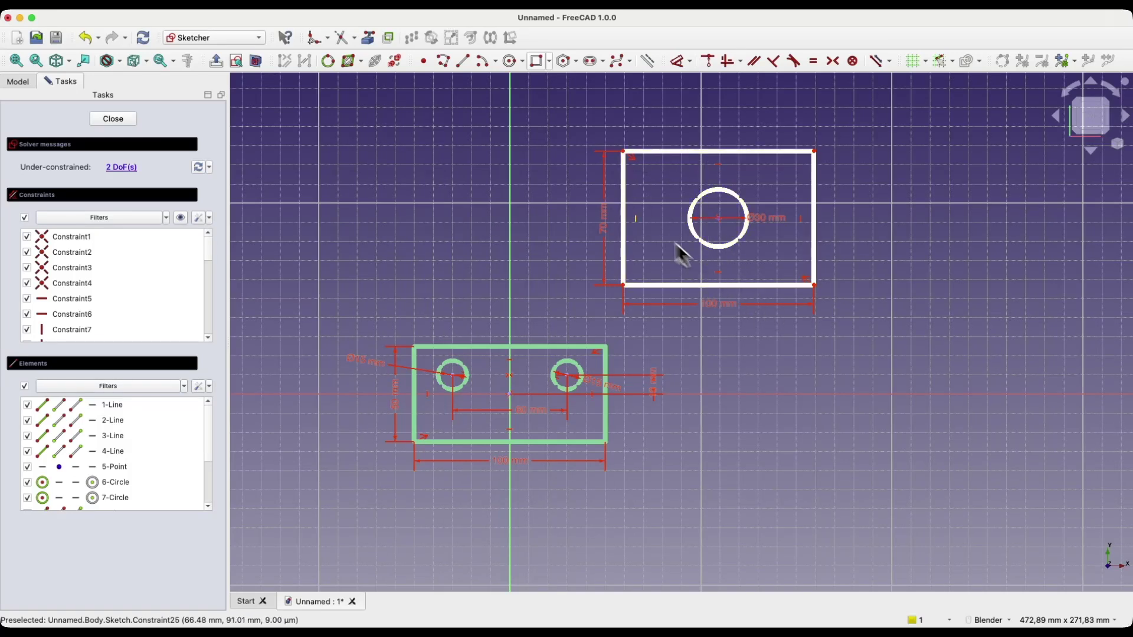
pyautogui.moveTo(632, 215)
pyautogui.mouseDown()
pyautogui.moveTo(718, 203)
pyautogui.moveTo(667, 240)
pyautogui.mouseUp()
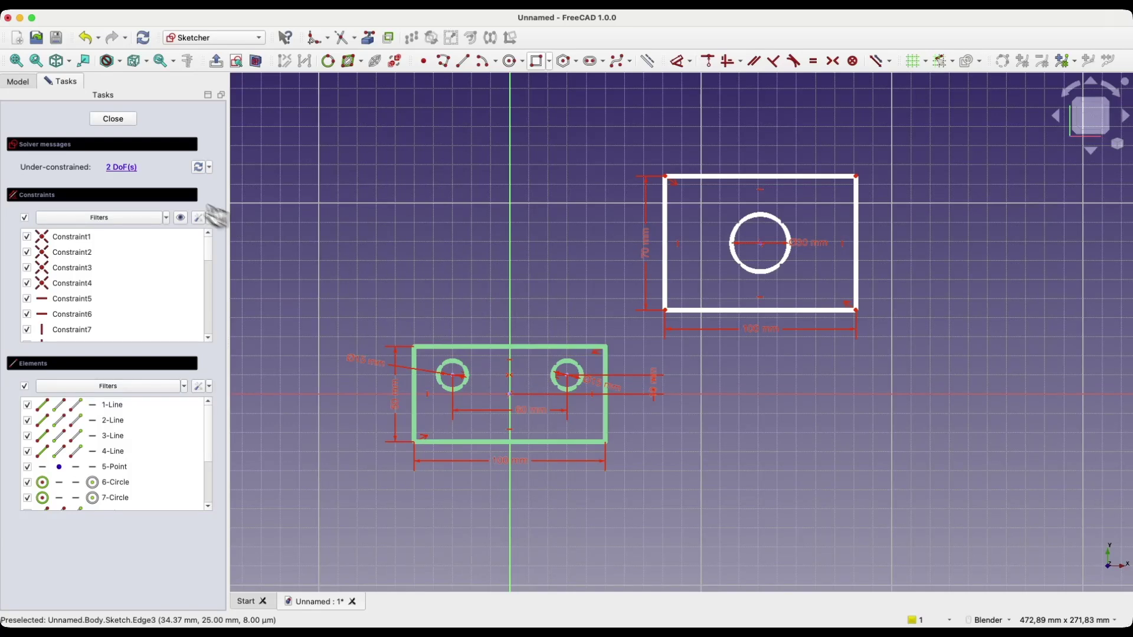
pyautogui.click(132, 169)
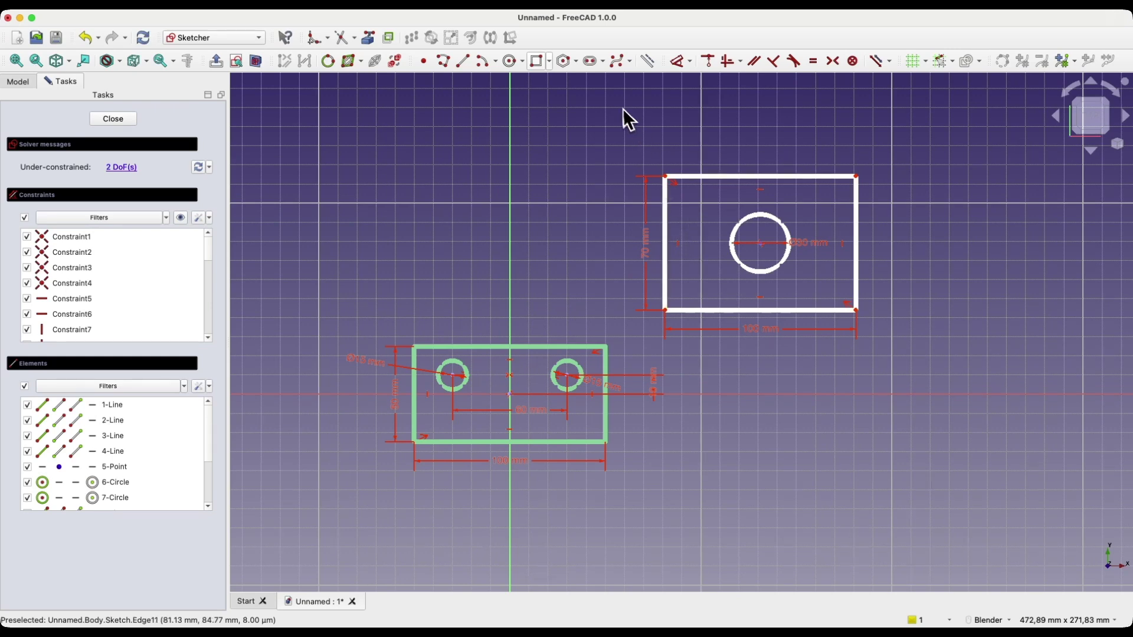
# Delete the first plate with its two holes, and make the remaining rectangle's lower-left corner coincident with the sketch origin.
pyautogui.moveTo(357, 316); pyautogui.dragTo(643, 491)
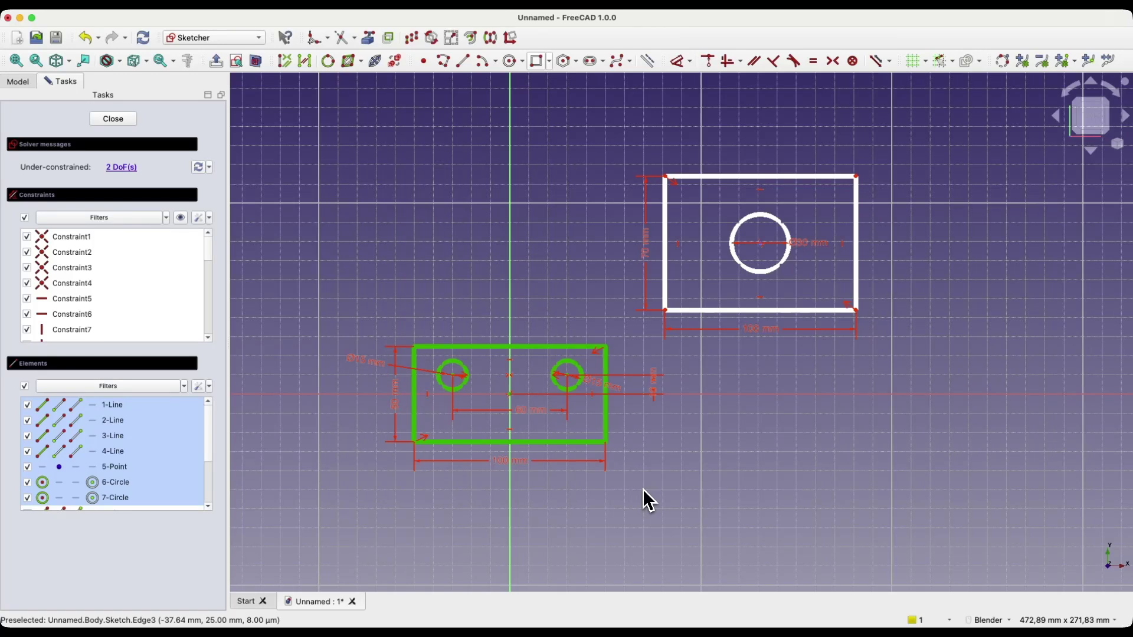
pyautogui.press('BackSpace')
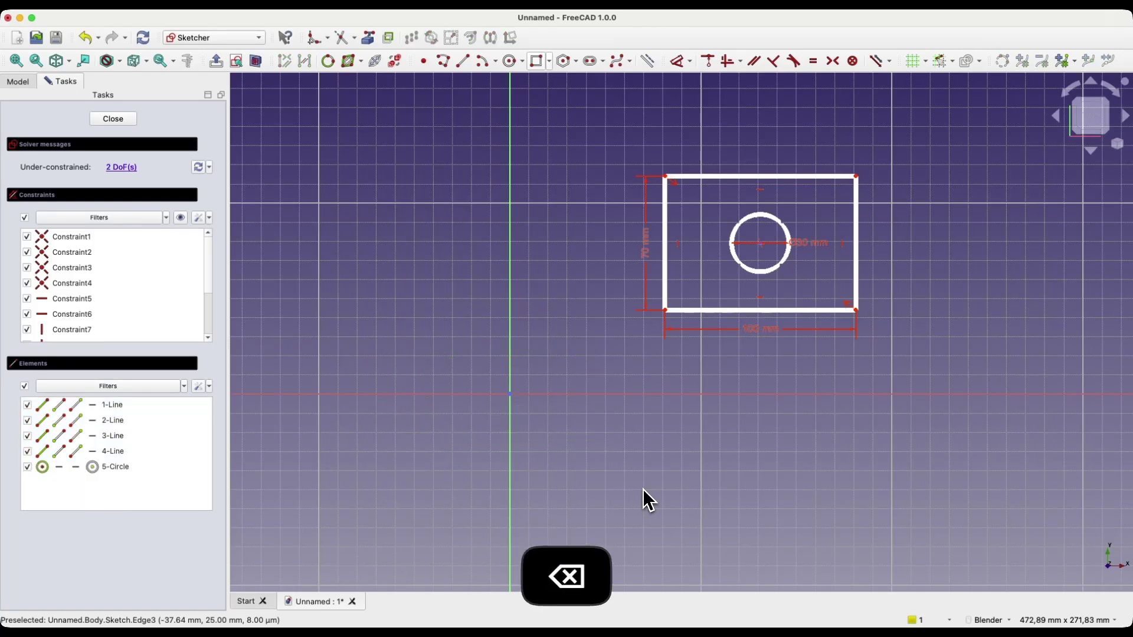
pyautogui.click(665, 311)
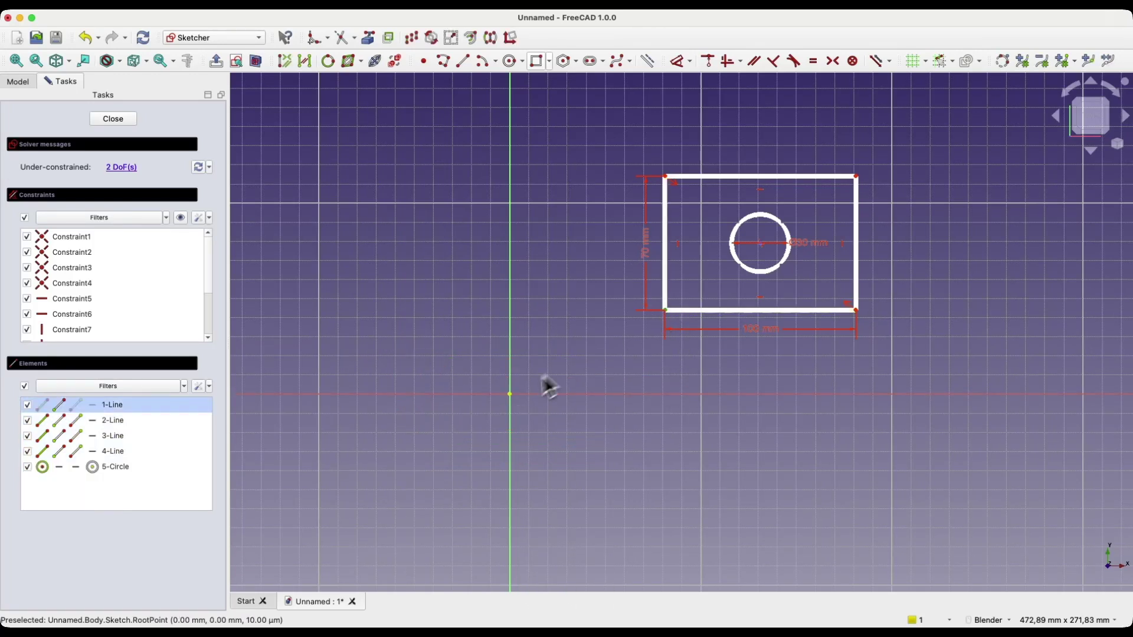
pyautogui.click(708, 61)
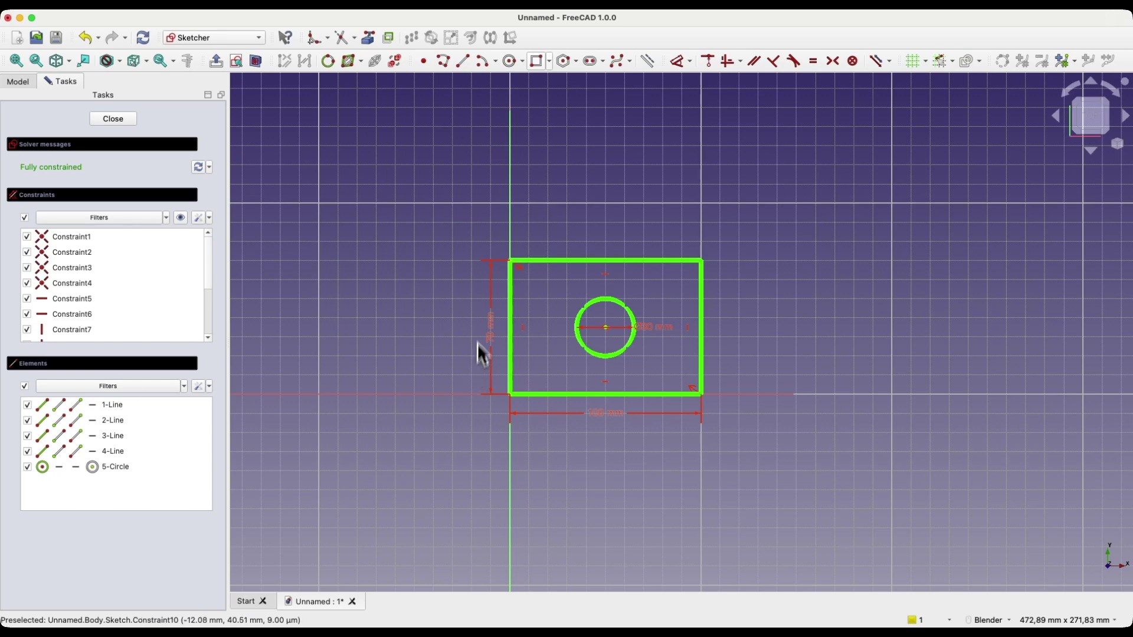
# Delete the existing rectangle and circle, and draw a 100 × 80 mm rectangle with its lower-left corner at the sketch origin.
pyautogui.moveTo(433, 198)
pyautogui.mouseDown()
pyautogui.moveTo(546, 303)
pyautogui.moveTo(767, 441)
pyautogui.mouseUp()
pyautogui.press('BackSpace')
pyautogui.click(538, 61)
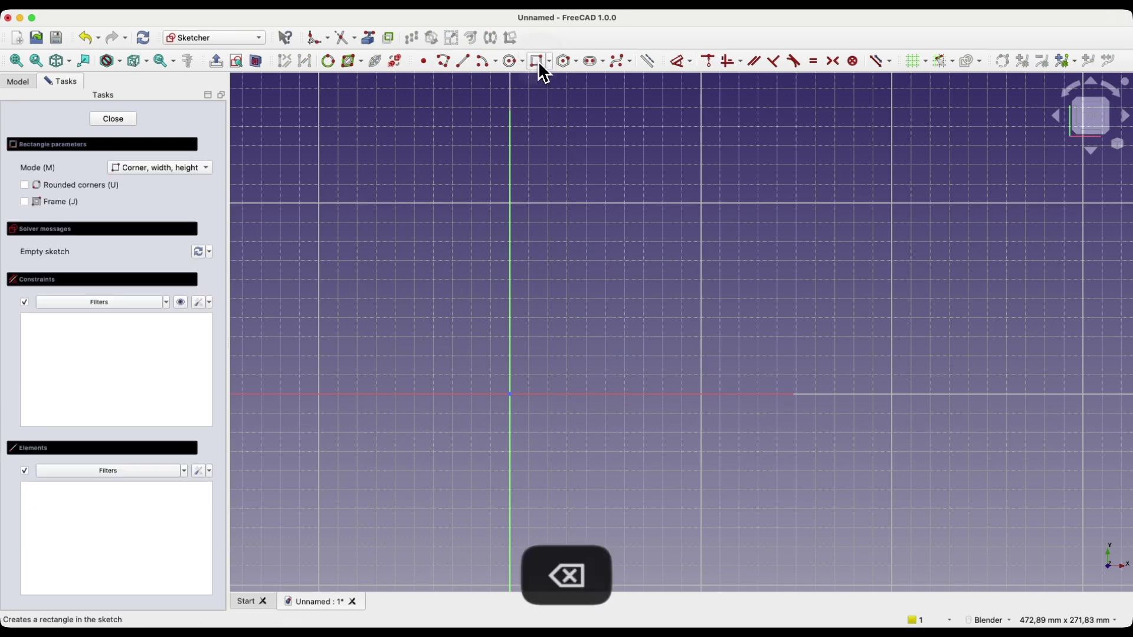
pyautogui.click(511, 393)
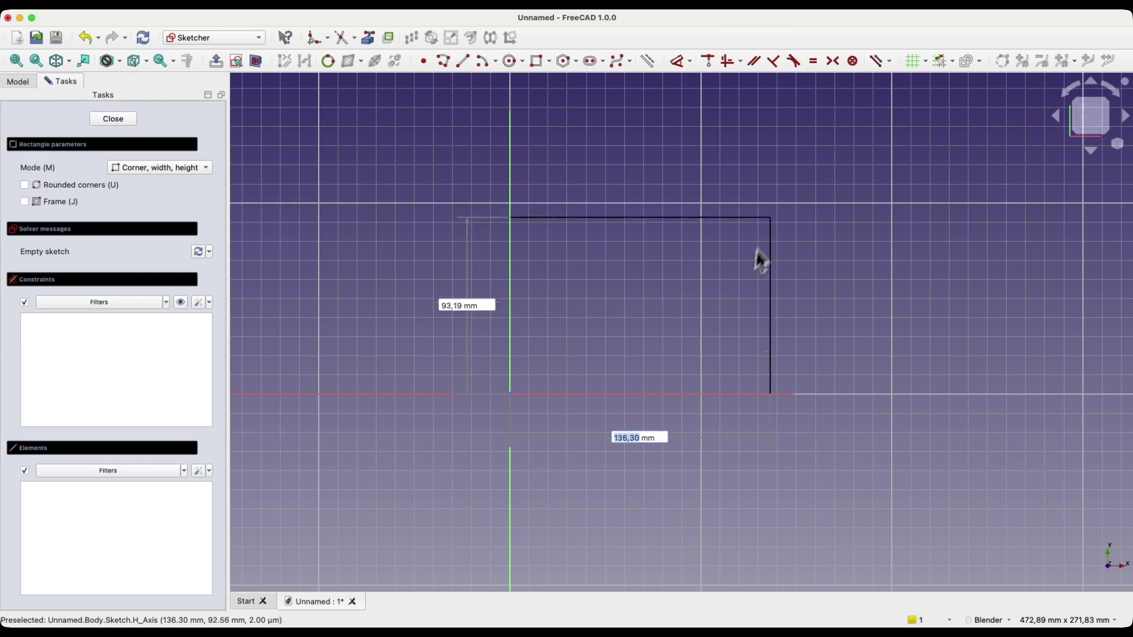
pyautogui.write('100')
pyautogui.press('Return')
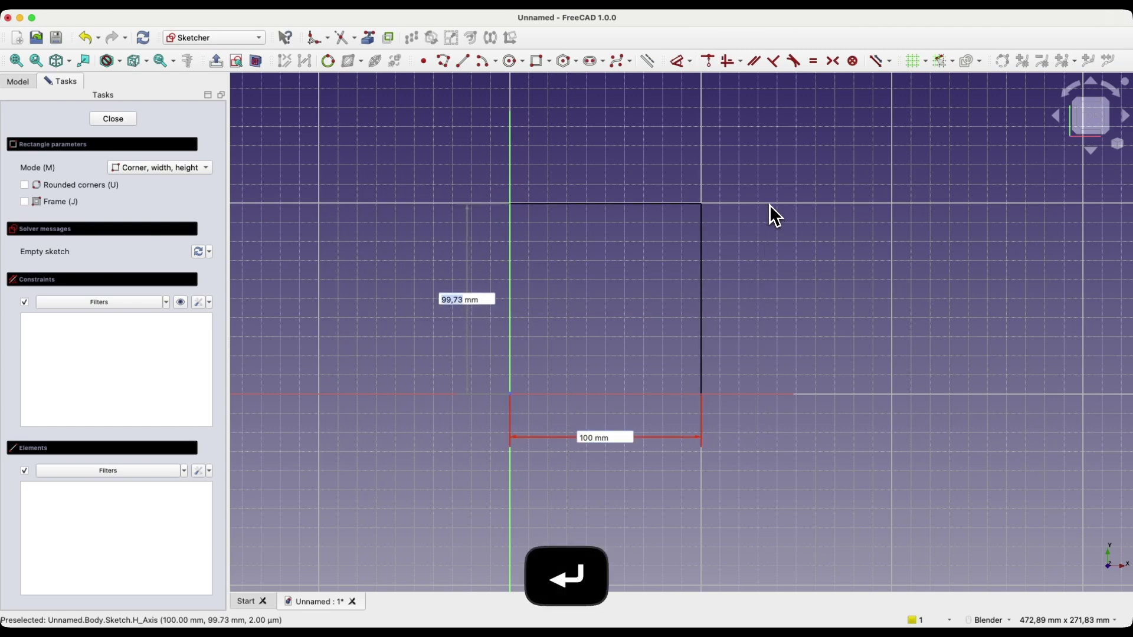
pyautogui.write('8')
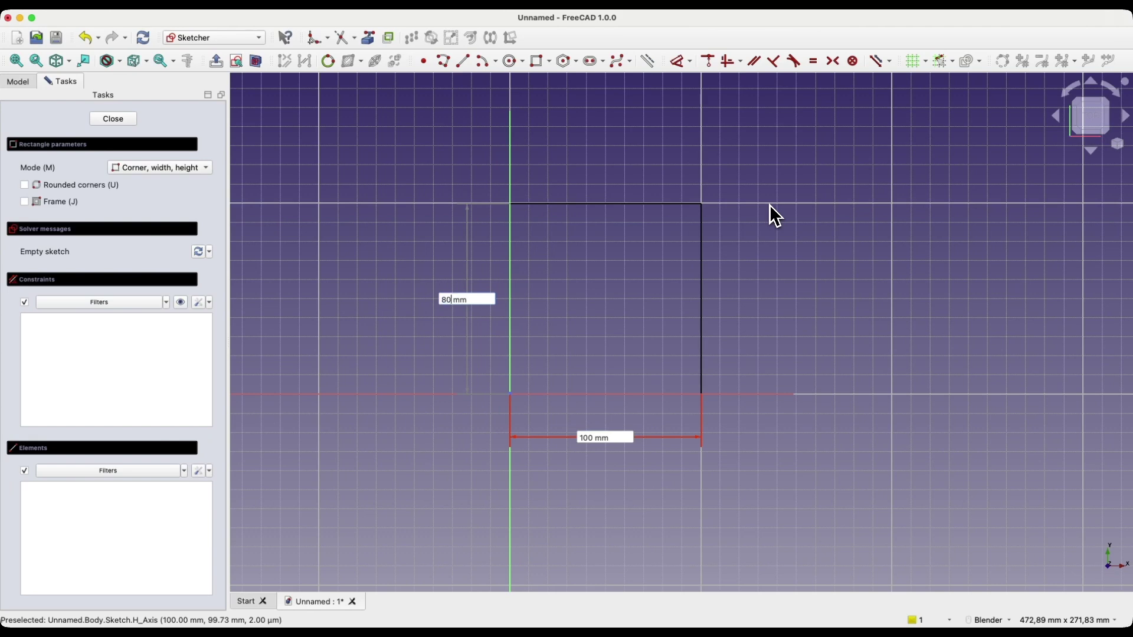
pyautogui.write('0')
pyautogui.press('Return')
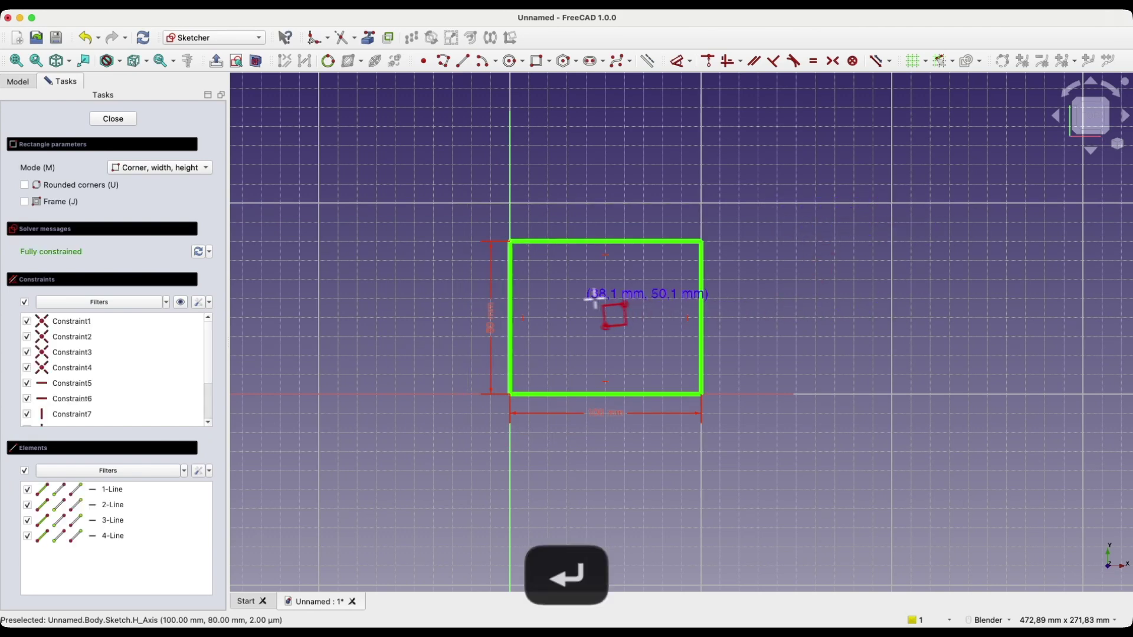
pyautogui.rightClick(590, 304)
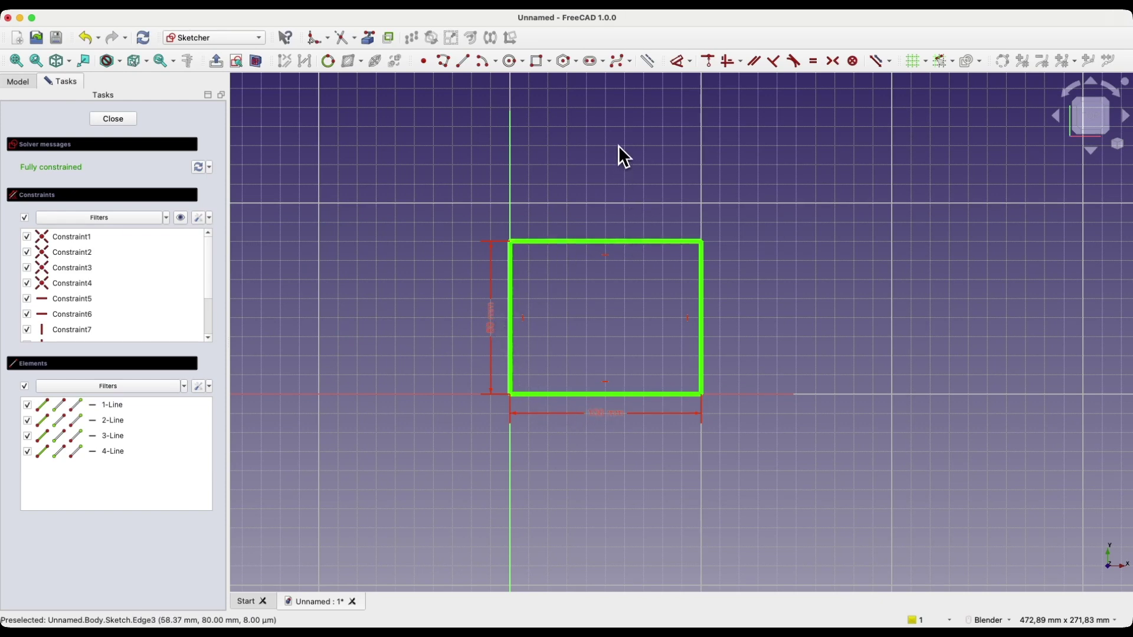
# Draw a vertical centre line from the midpoint of the rectangle's upper edge to the midpoint of its lower edge.
pyautogui.click(463, 62)
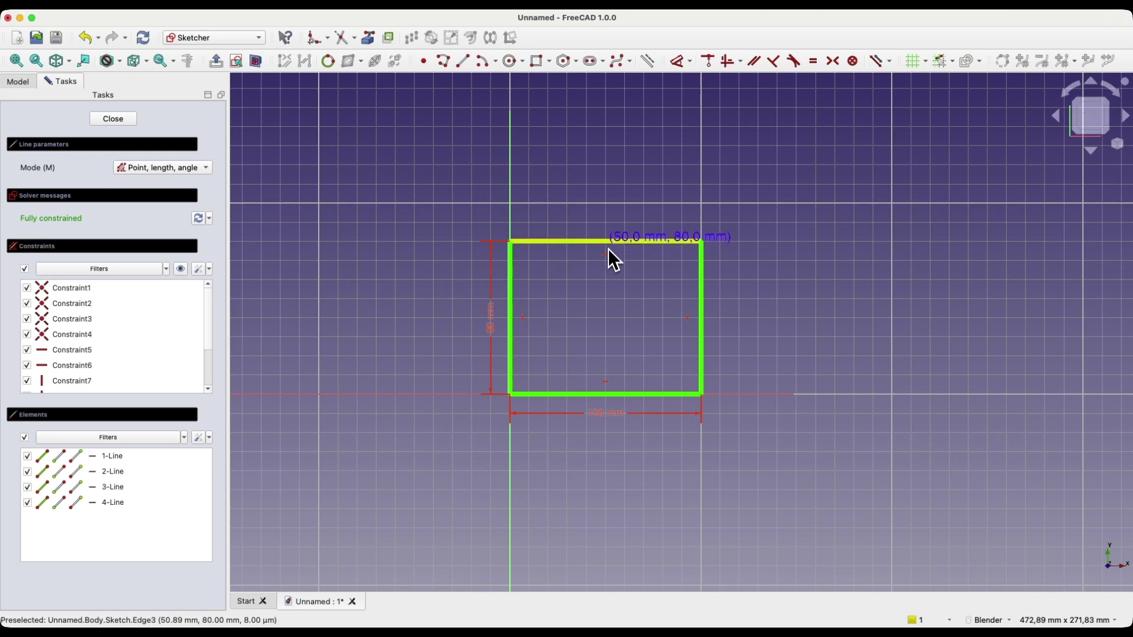
pyautogui.scroll(4, 608, 248)
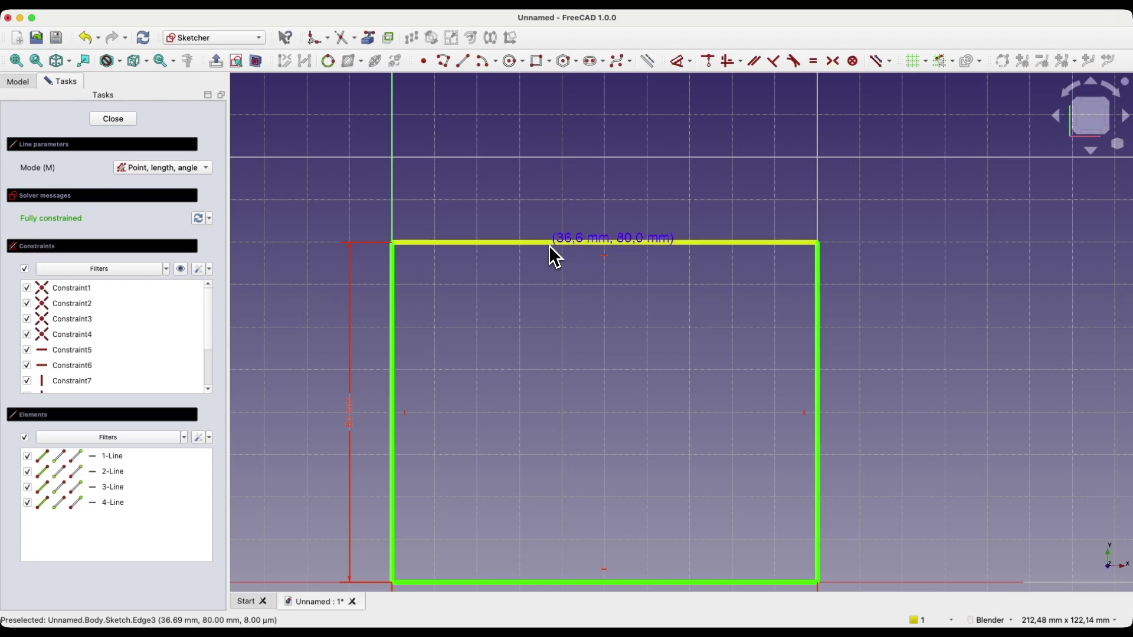
pyautogui.click(608, 243)
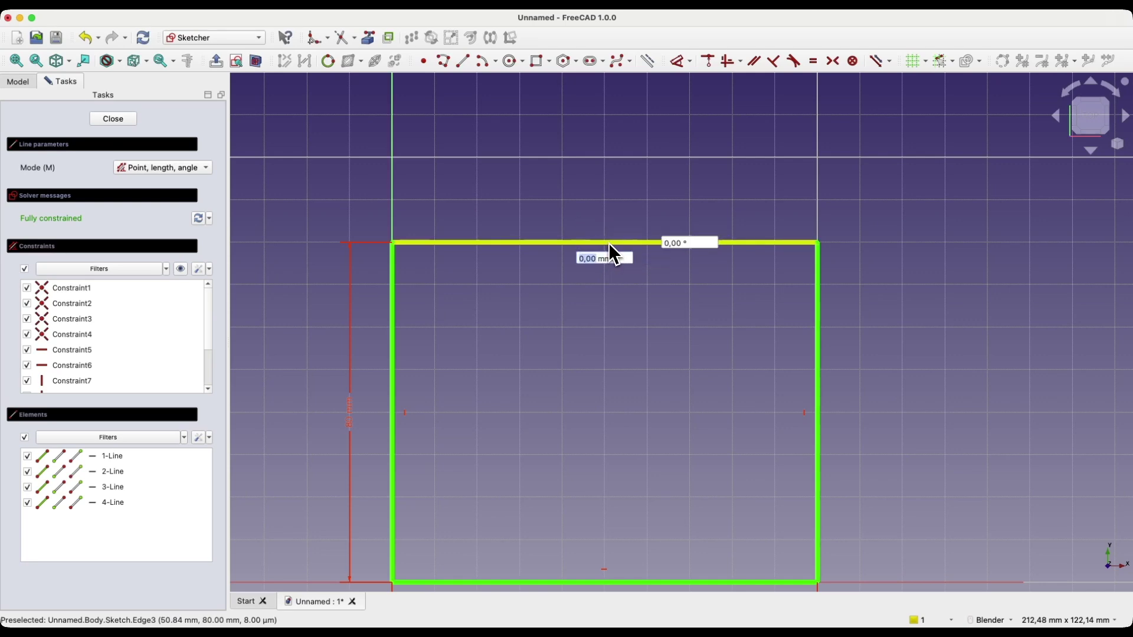
pyautogui.scroll(-3, 608, 244)
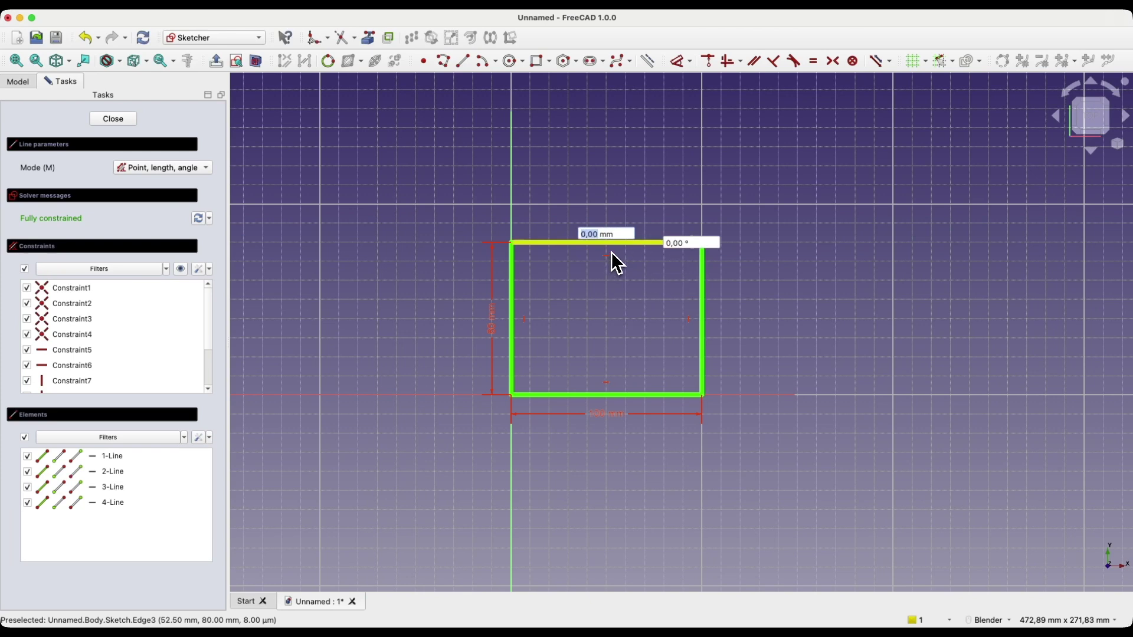
pyautogui.click(604, 393)
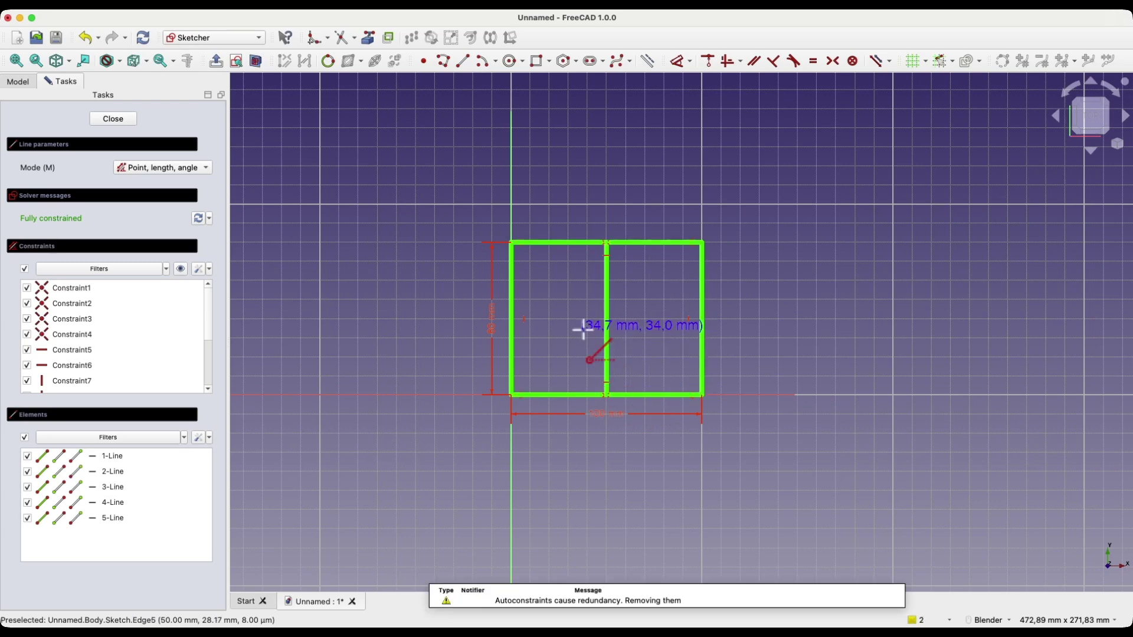
pyautogui.press('Escape')
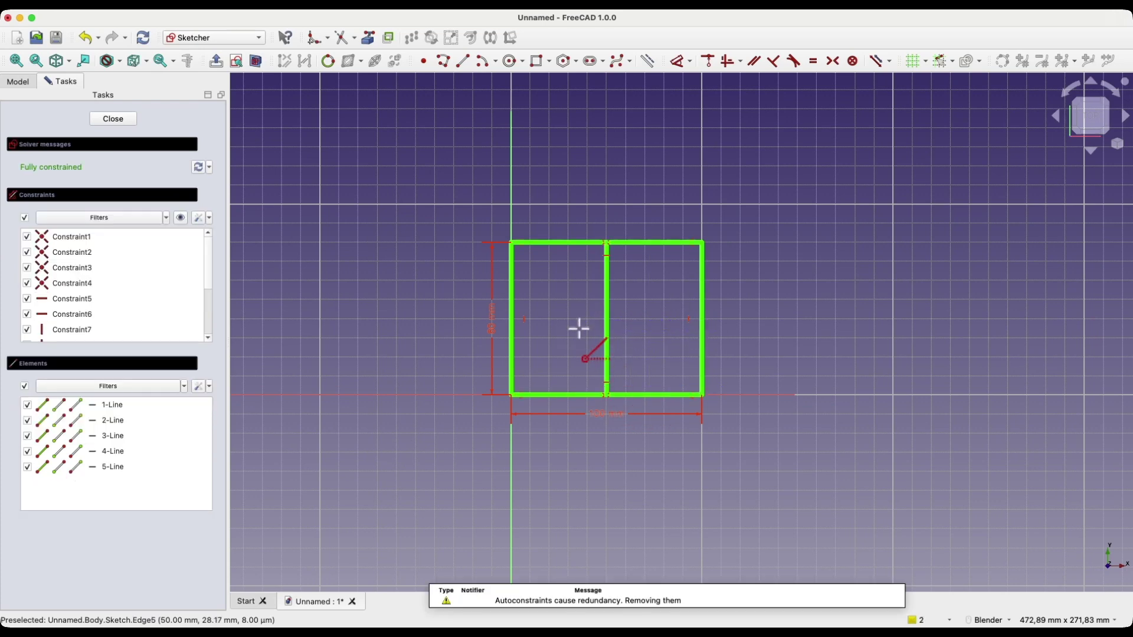
# Draw a horizontal line across the inside of the rectangle, slightly above mid-height and ending short of both side edges.
pyautogui.scroll(3, 606, 396)
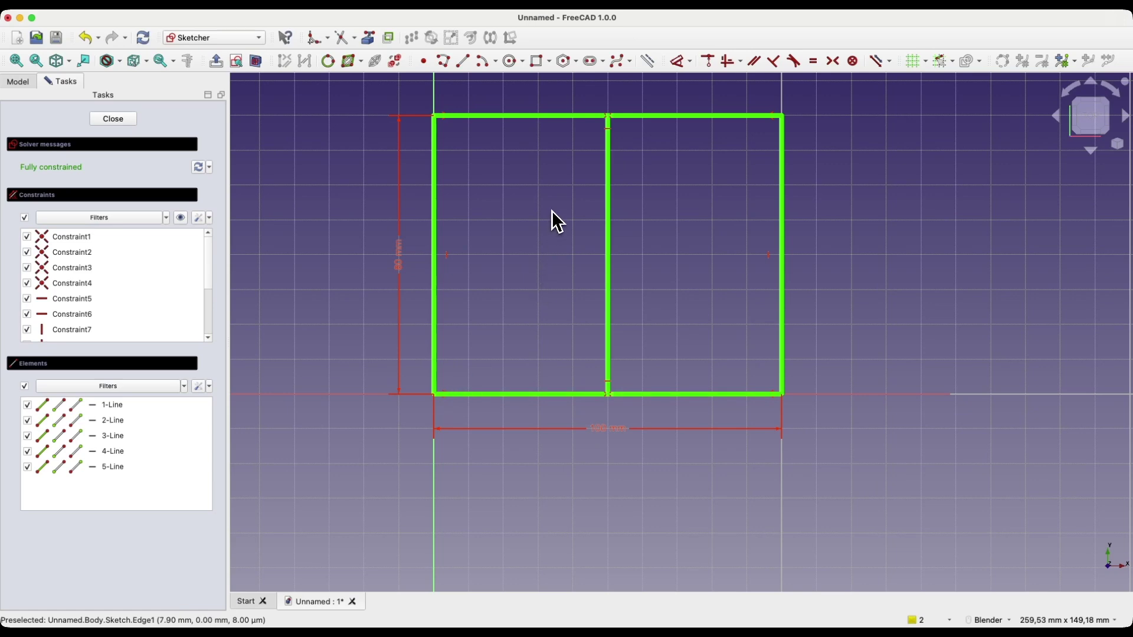
pyautogui.click(464, 62)
pyautogui.click(468, 245)
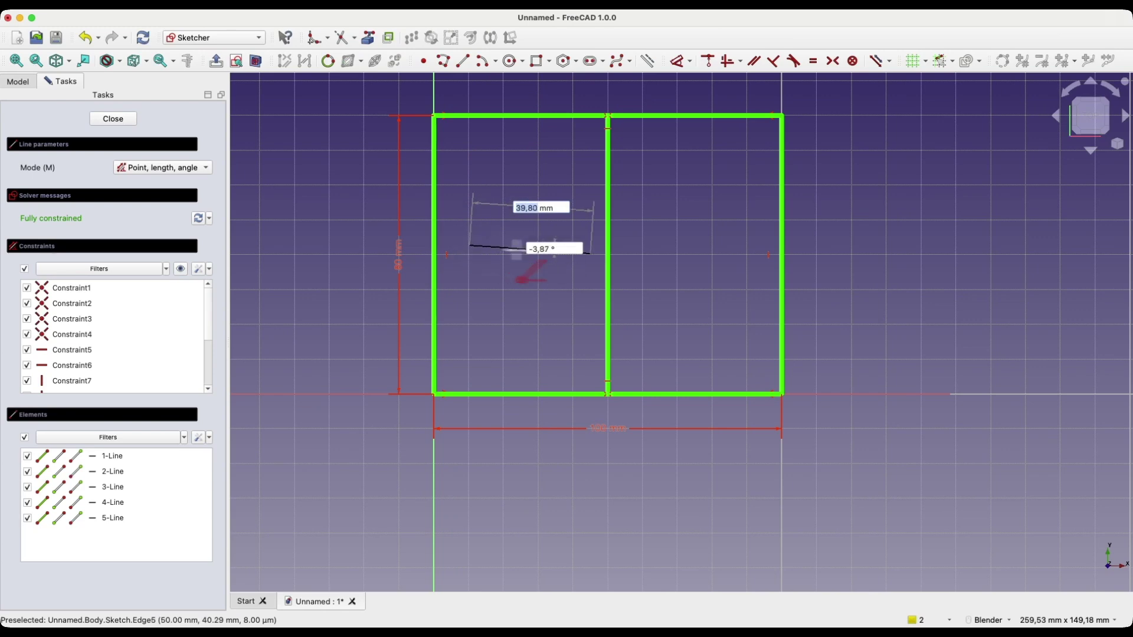
pyautogui.click(757, 244)
pyautogui.rightClick(686, 283)
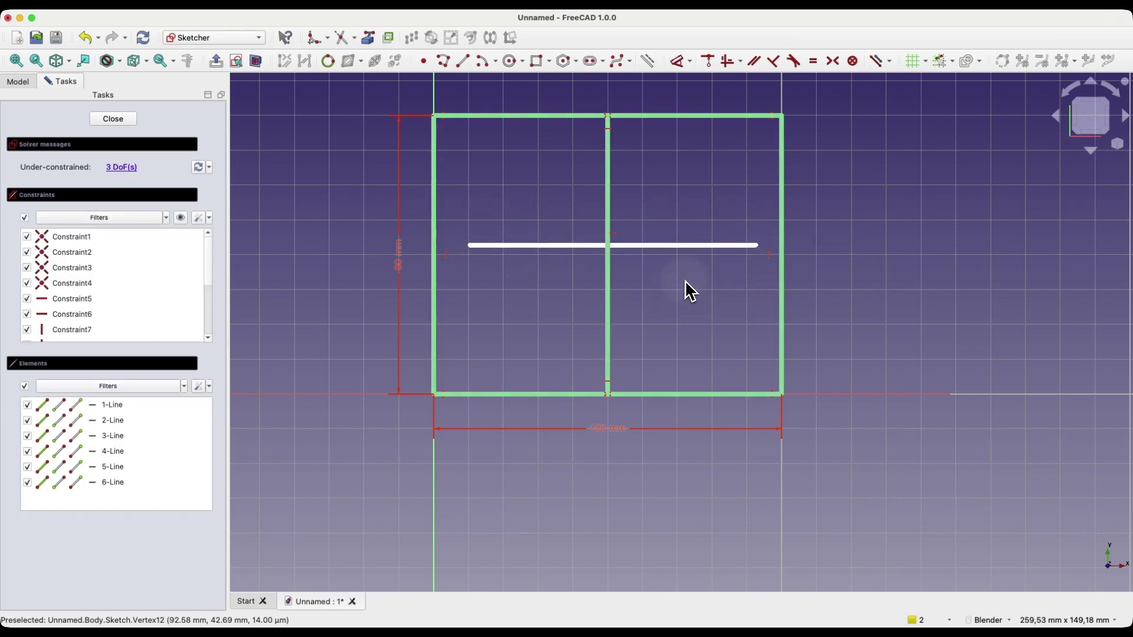
# Make the rectangle's two right corners symmetric about the right endpoint of the horizontal line.
pyautogui.click(782, 394)
pyautogui.click(782, 117)
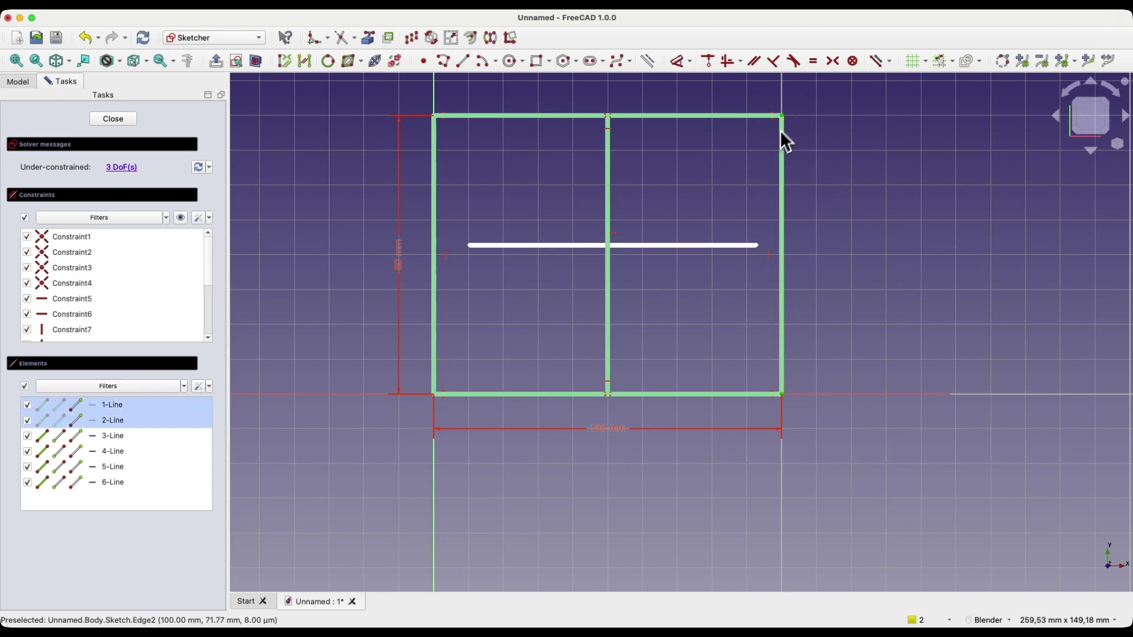
pyautogui.click(758, 246)
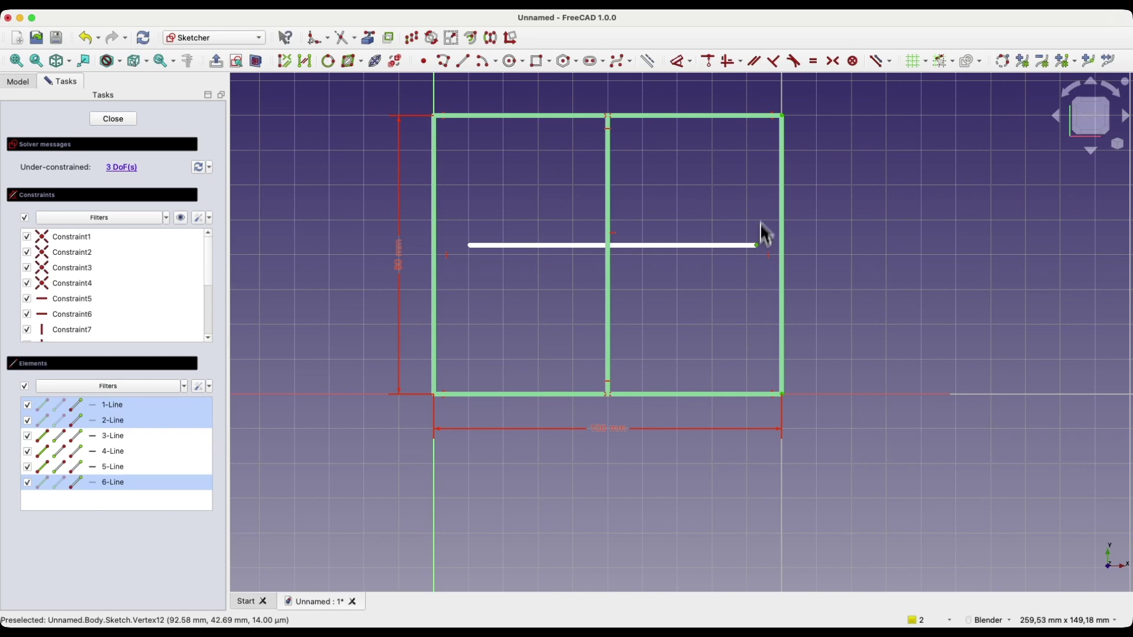
pyautogui.click(834, 61)
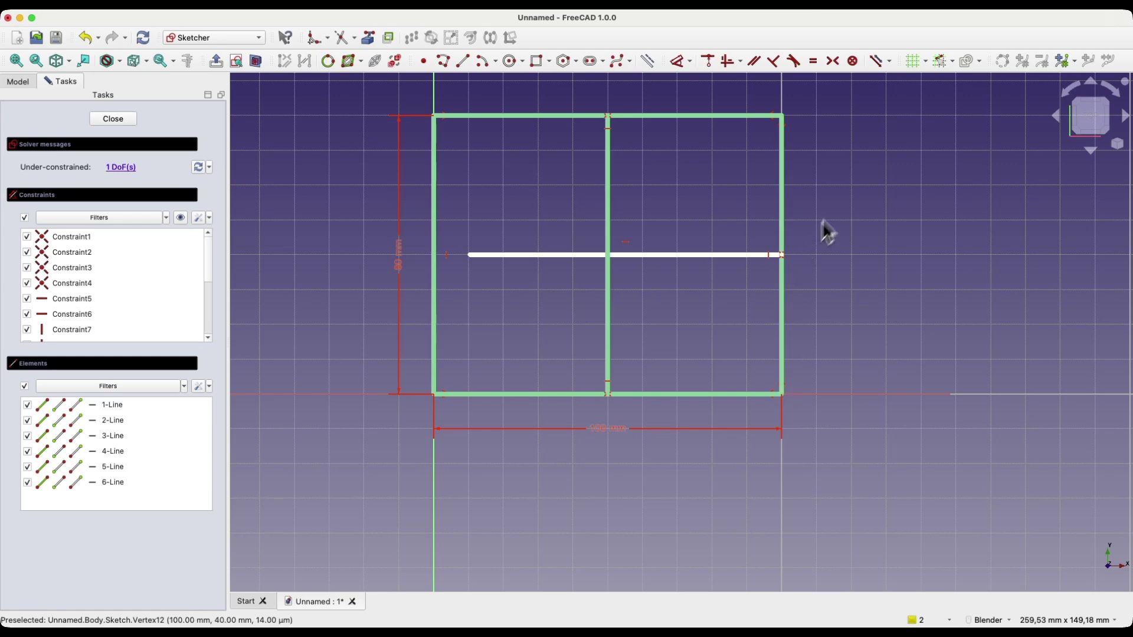
# Make the rectangle's two left corners symmetric about the left endpoint of the horizontal line.
pyautogui.click(435, 395)
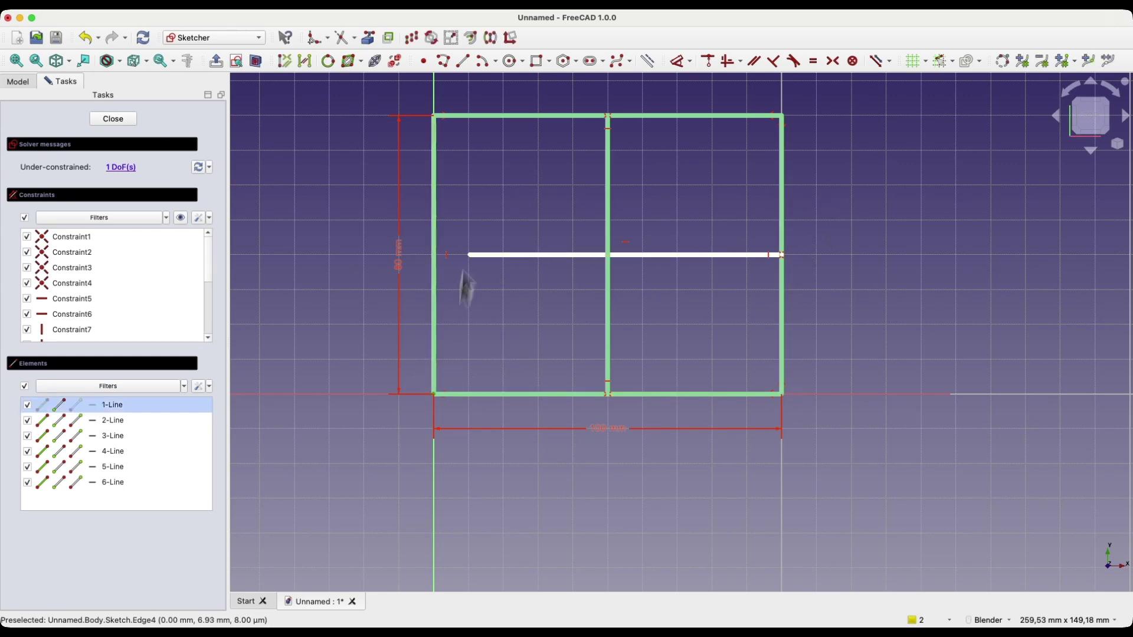
pyautogui.click(437, 118)
pyautogui.click(471, 256)
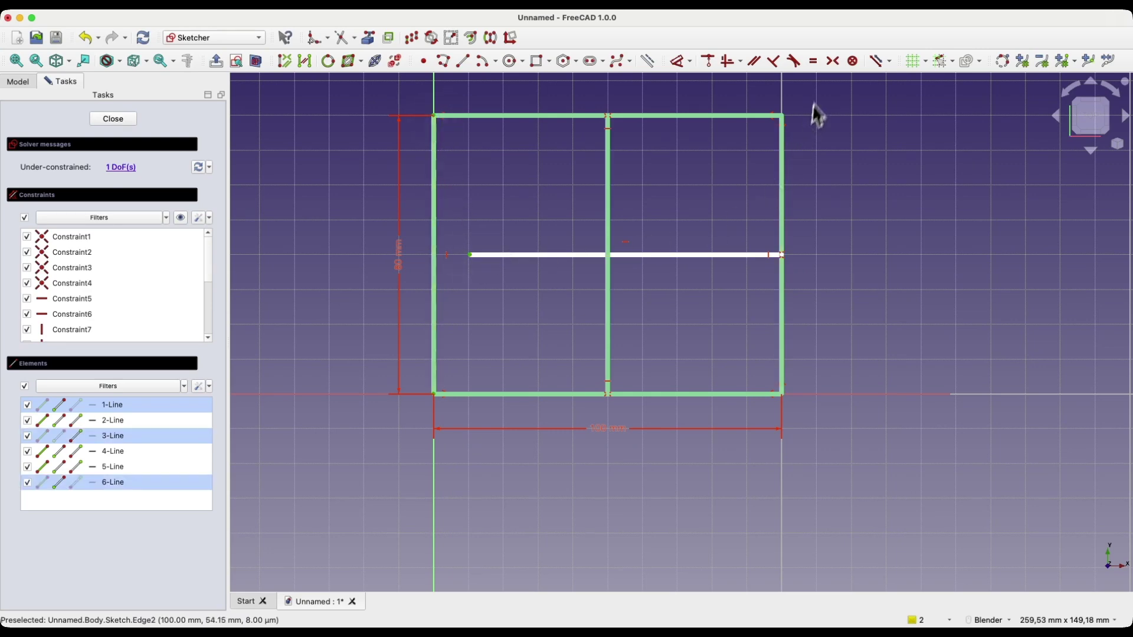
pyautogui.click(832, 61)
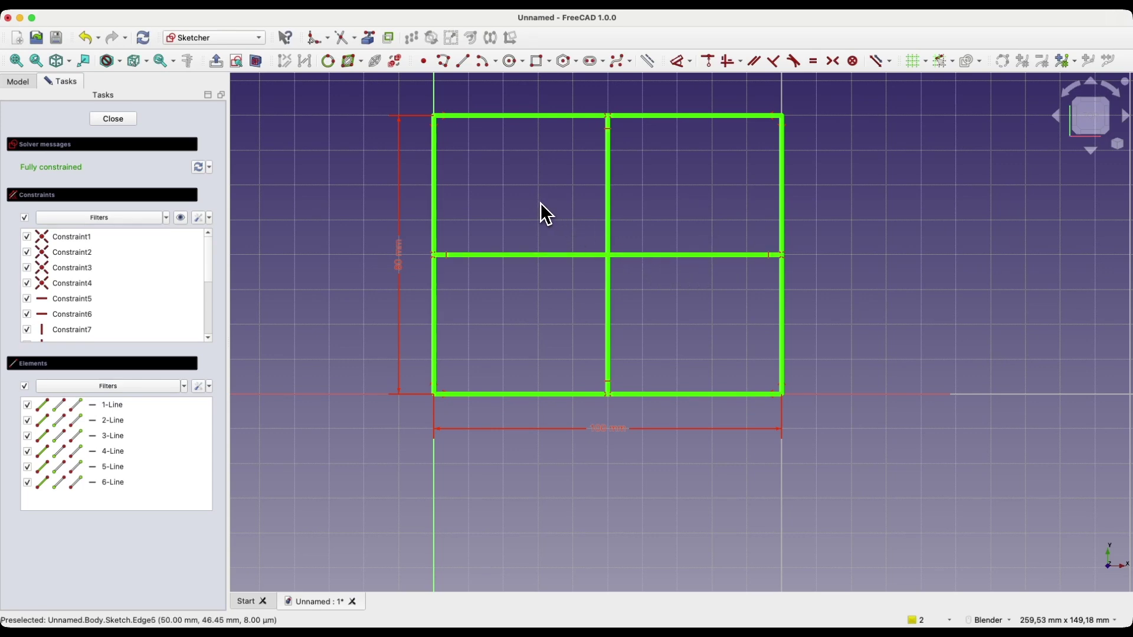
pyautogui.press('Escape')
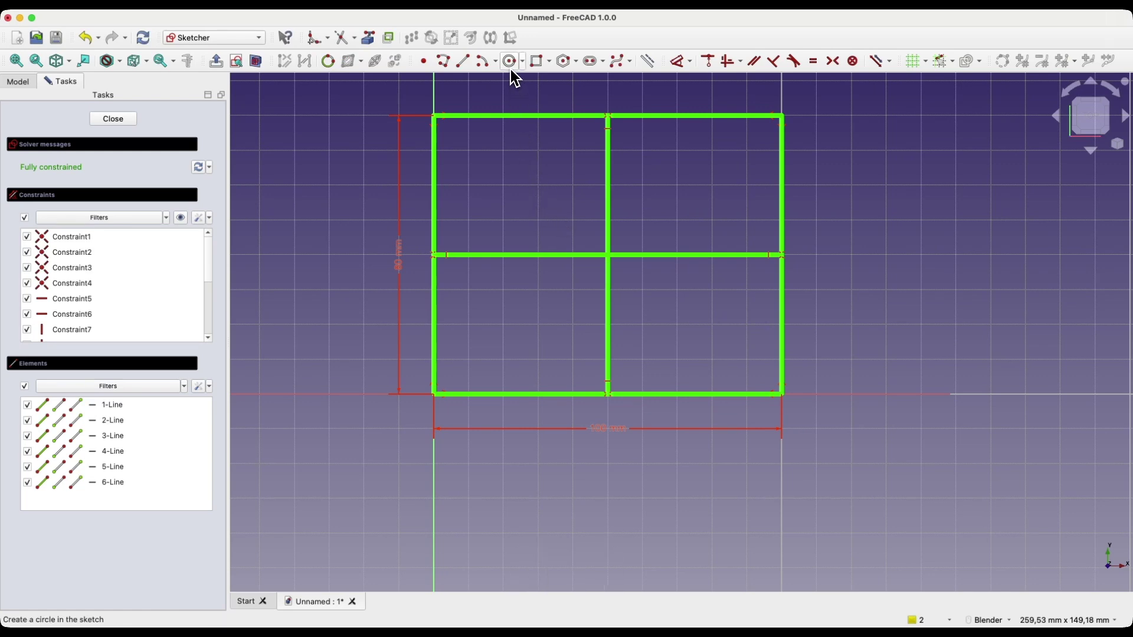
# Draw three circles with a 10 mm diameter, one each in the upper-left, upper-right and lower-right quadrants.
pyautogui.click(511, 67)
pyautogui.click(511, 188)
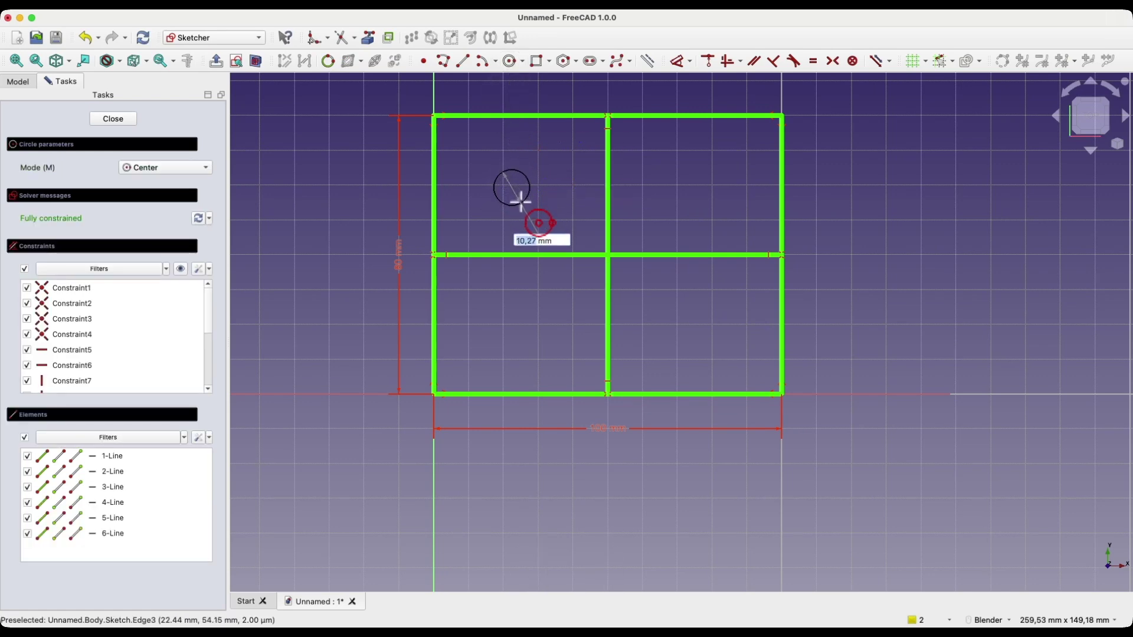
pyautogui.write('10')
pyautogui.press('Return')
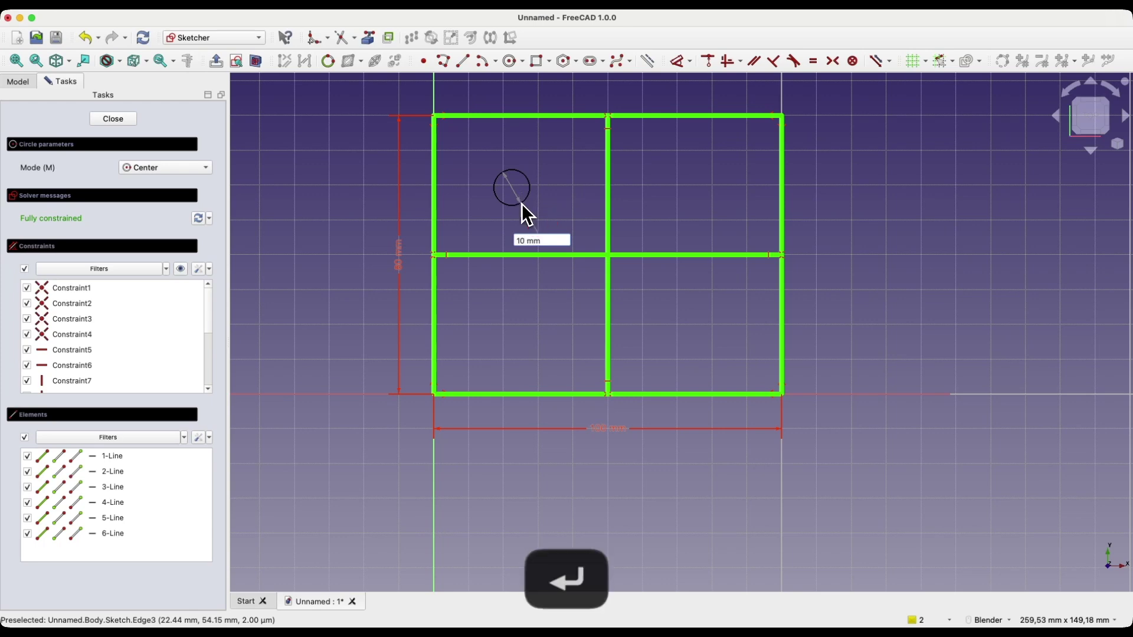
pyautogui.click(695, 181)
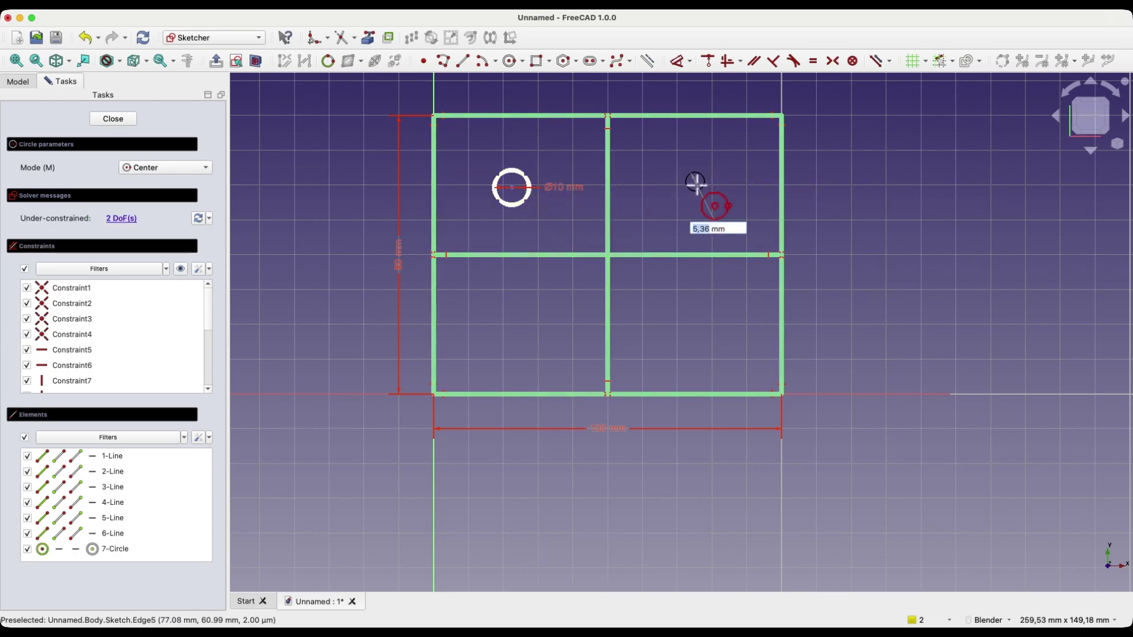
pyautogui.write('1')
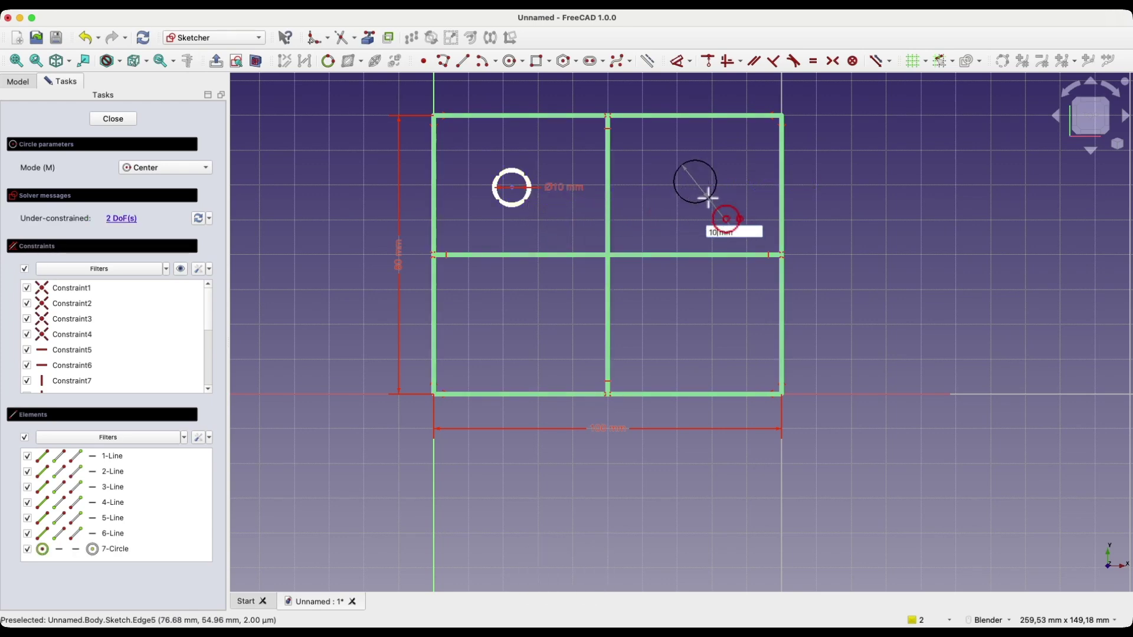
pyautogui.write('0')
pyautogui.press('Return')
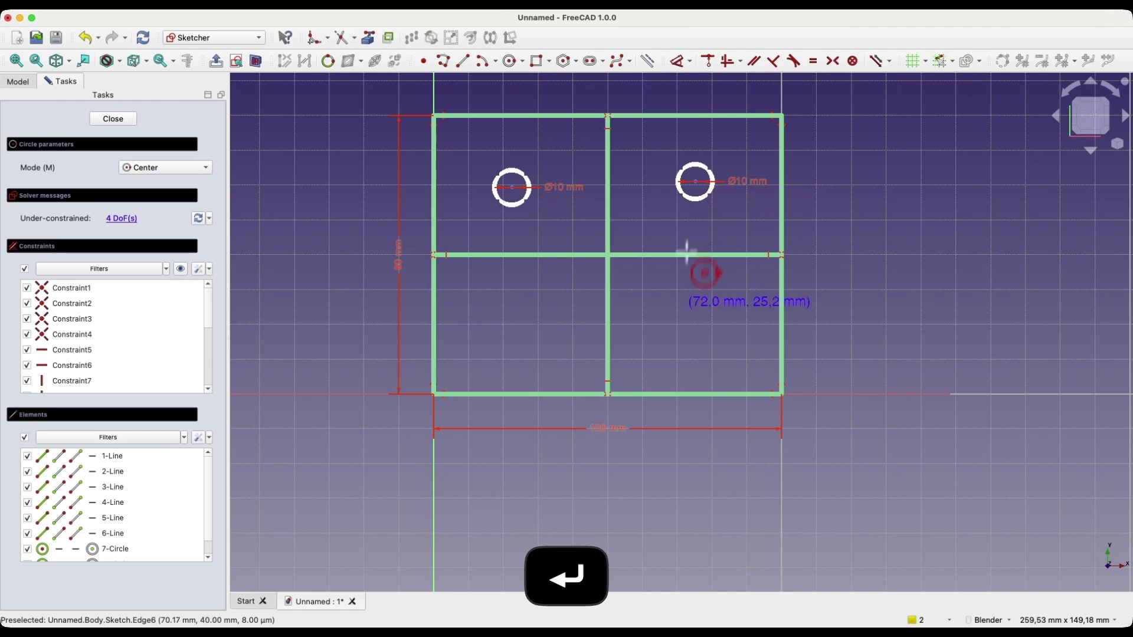
pyautogui.click(696, 327)
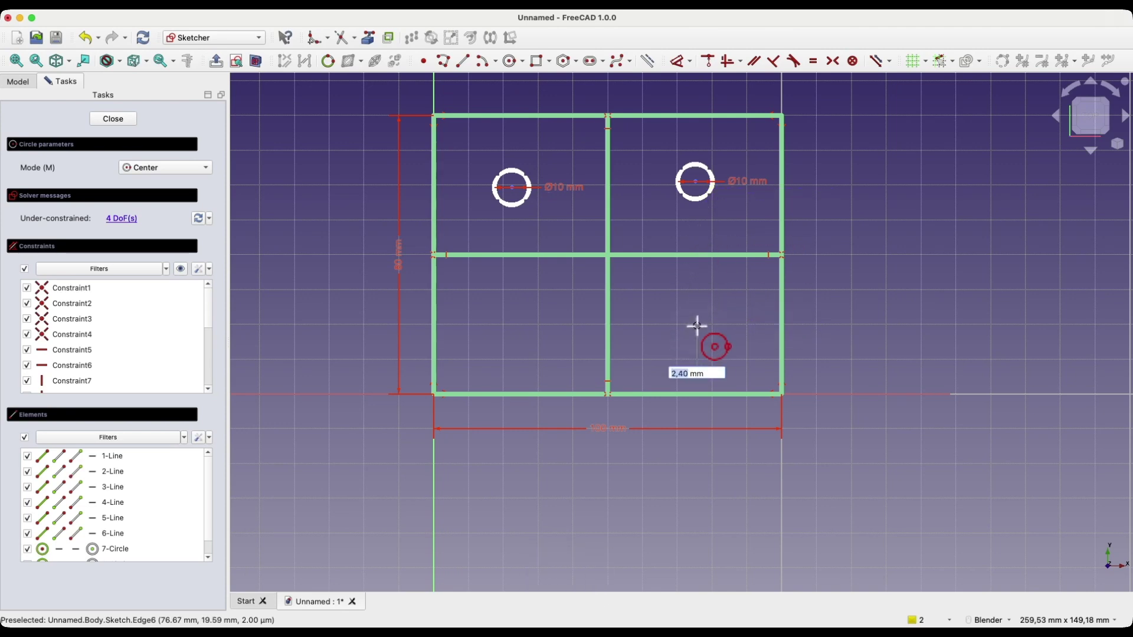
pyautogui.write('10')
pyautogui.press('Return')
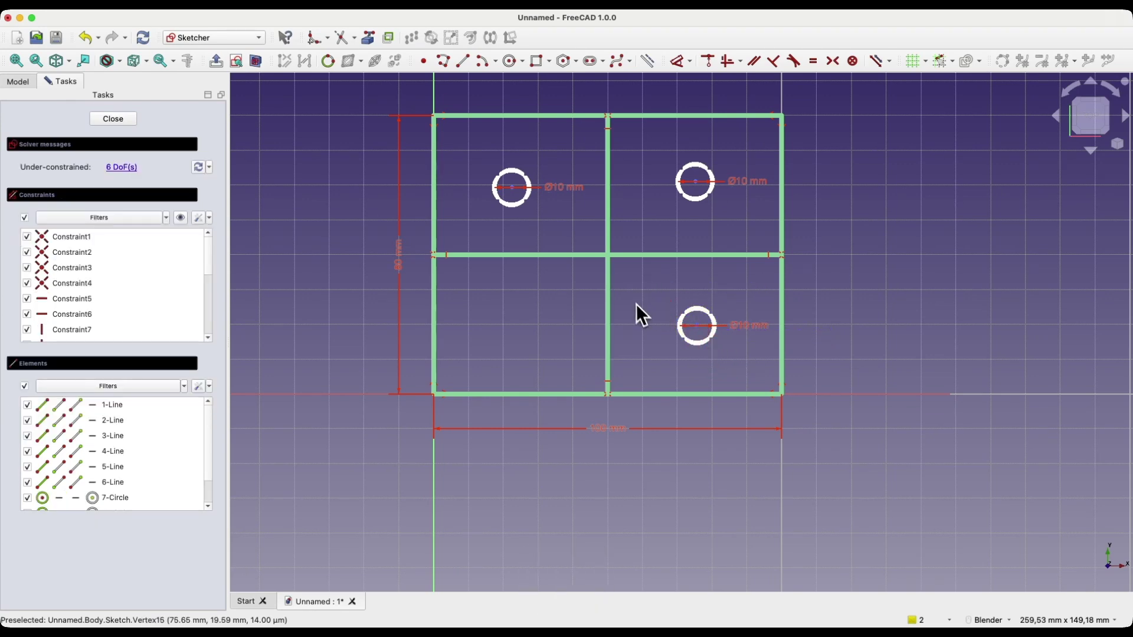
# Make the two upper circles' centres symmetric about the vertical centre line, and move the upper-left circle outward to test the symmetry.
pyautogui.click(512, 189)
pyautogui.click(699, 186)
pyautogui.click(609, 189)
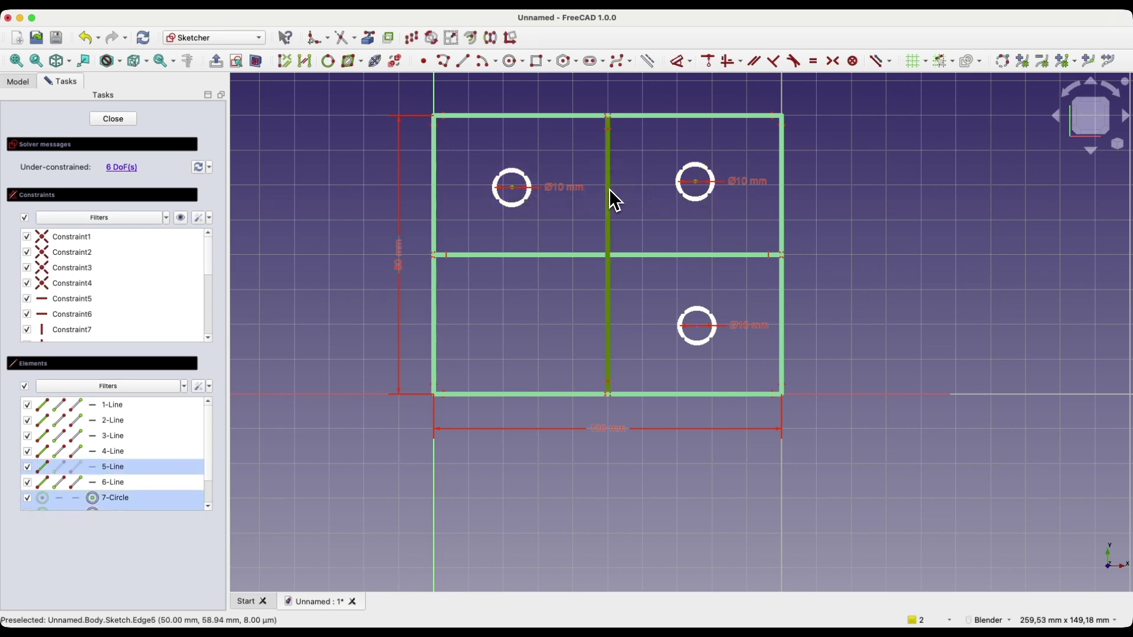
pyautogui.click(833, 62)
pyautogui.moveTo(512, 183); pyautogui.dragTo(484, 186)
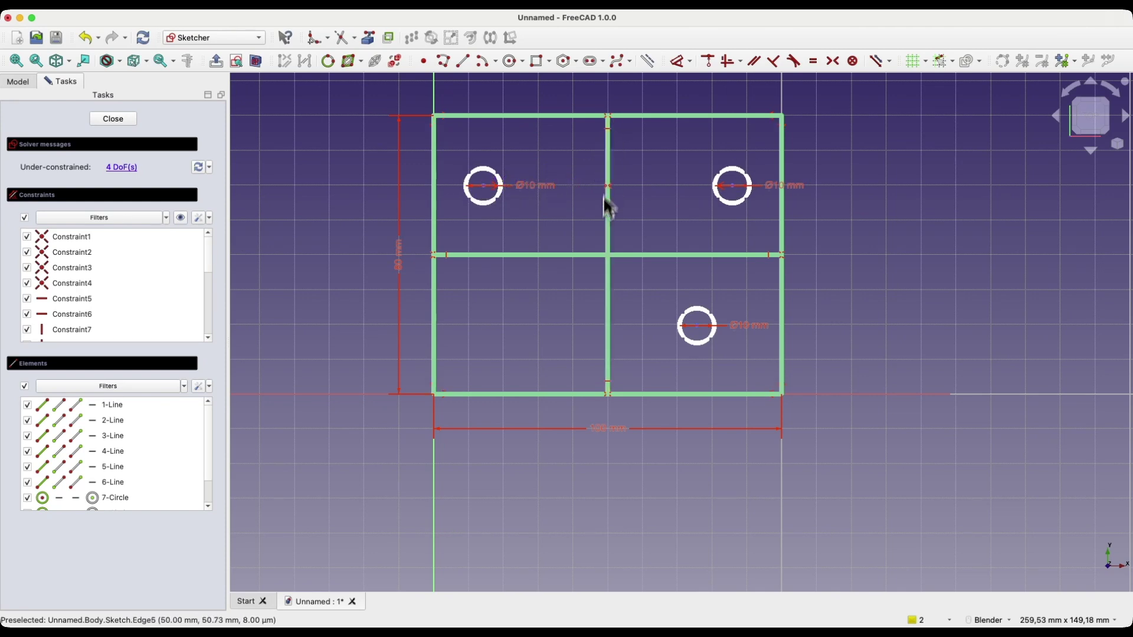
# Make the two right circles' centres symmetric about the horizontal centre line, and move the upper-left circle inward to test the symmetry.
pyautogui.click(698, 329)
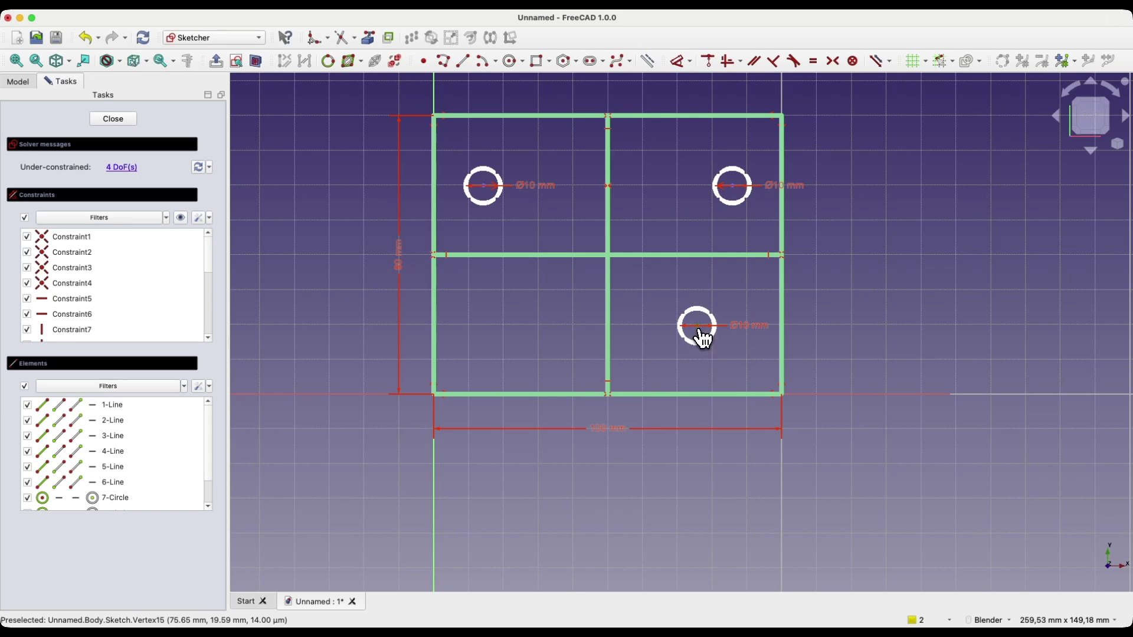
pyautogui.click(732, 187)
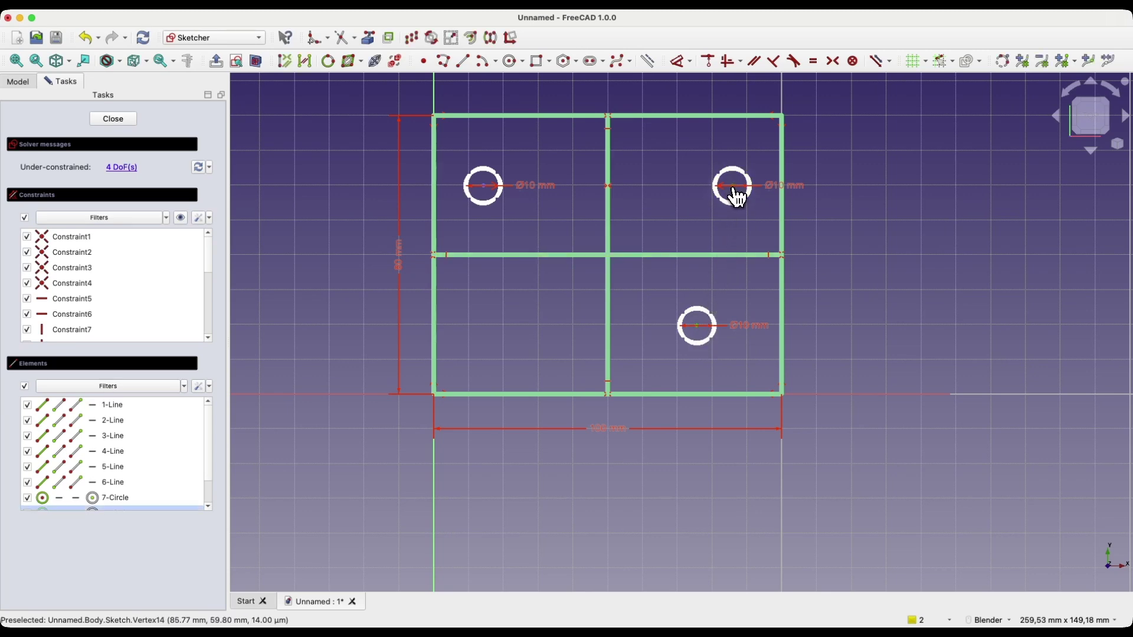
pyautogui.click(699, 255)
pyautogui.click(832, 65)
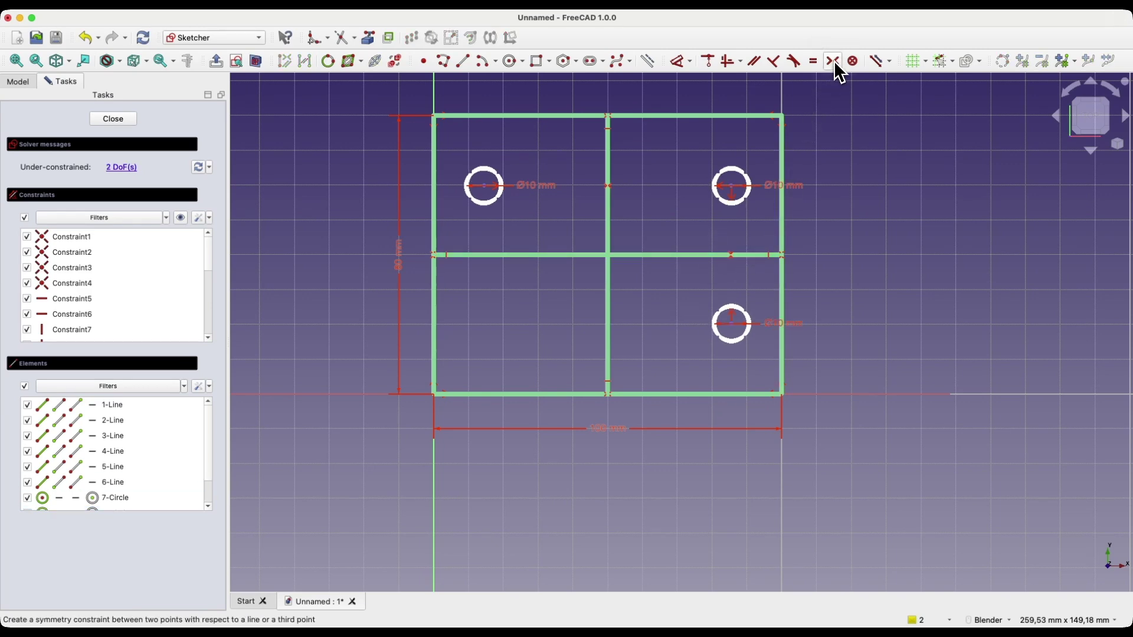
pyautogui.moveTo(484, 187); pyautogui.dragTo(519, 193)
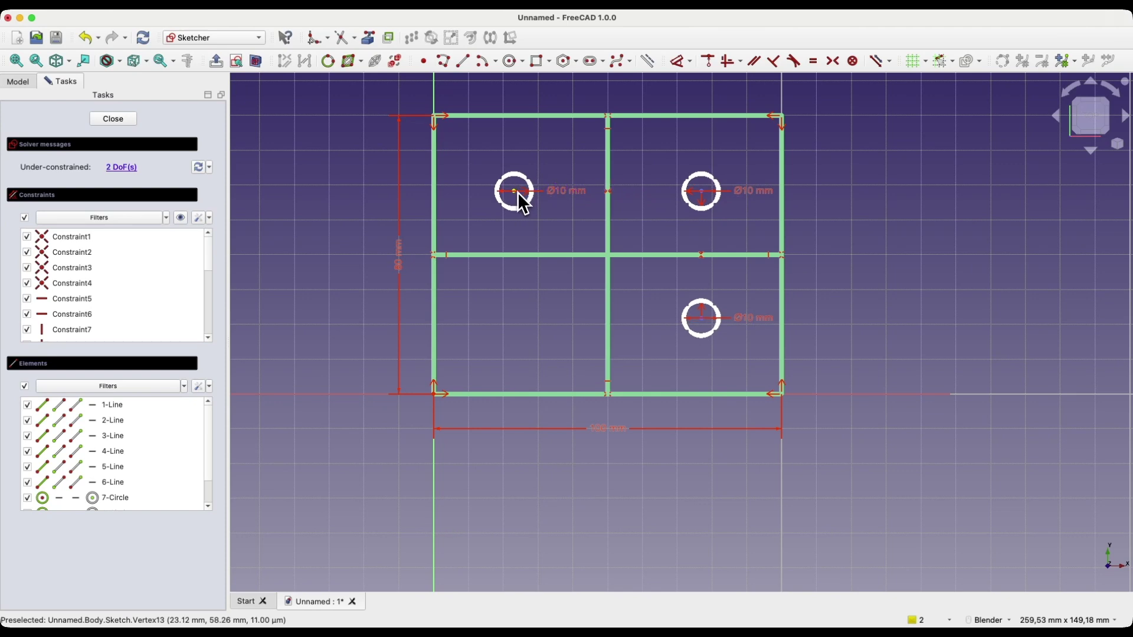
# Highlight the upper and right pairs of circles together with their respective centre lines to review the symmetry relationships.
pyautogui.click(529, 178)
pyautogui.click(706, 188)
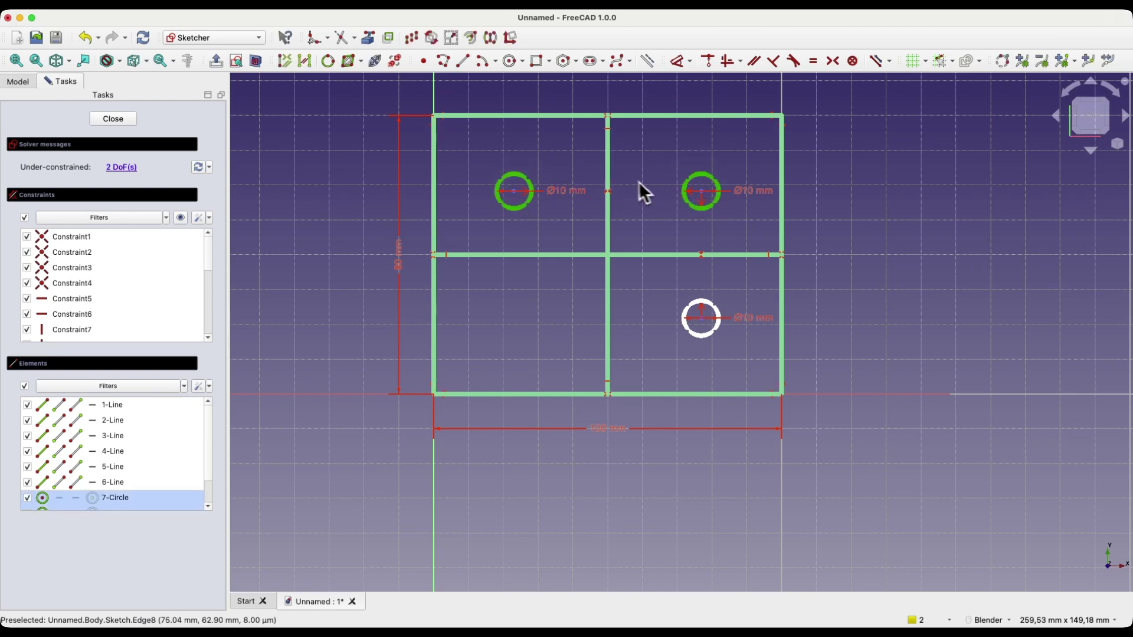
pyautogui.click(609, 169)
pyautogui.click(631, 187)
pyautogui.click(717, 180)
pyautogui.click(715, 304)
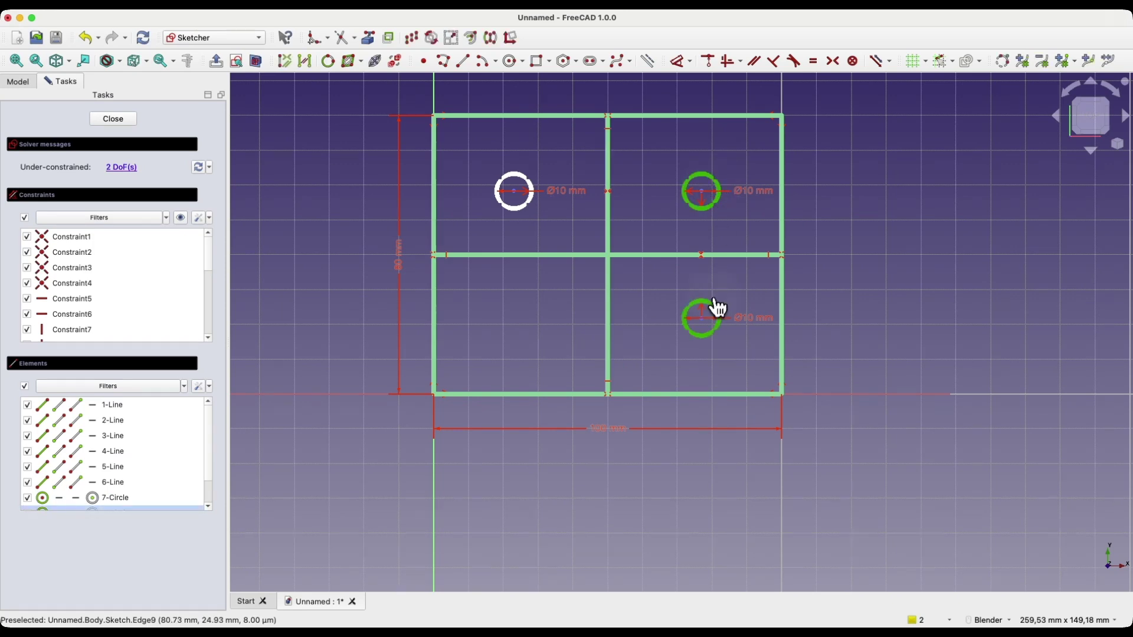
pyautogui.click(715, 257)
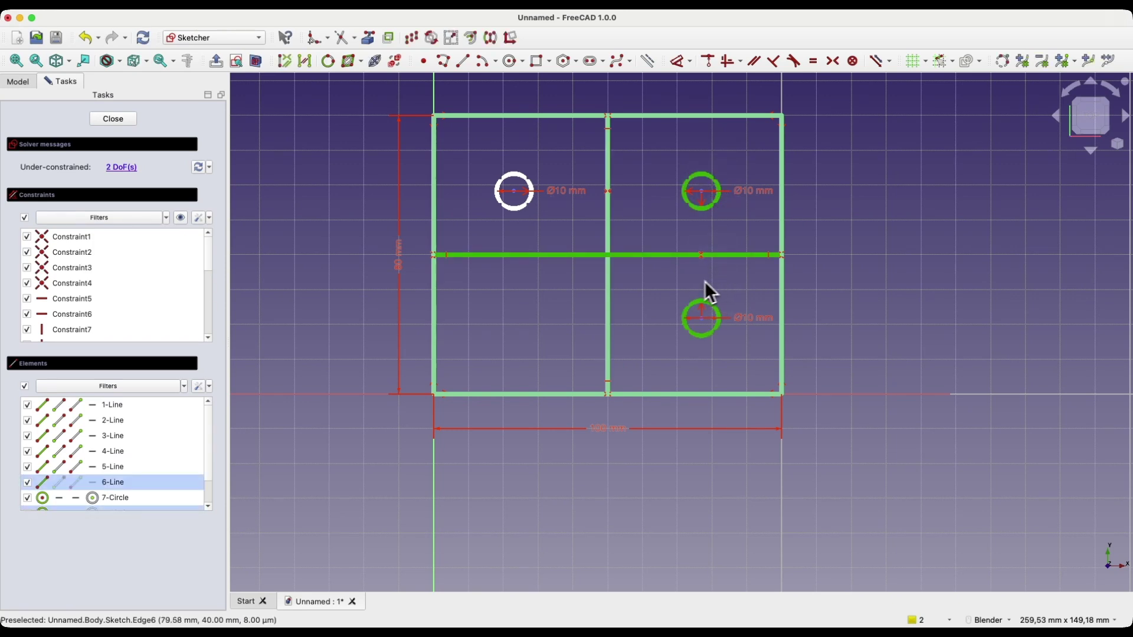
pyautogui.click(672, 287)
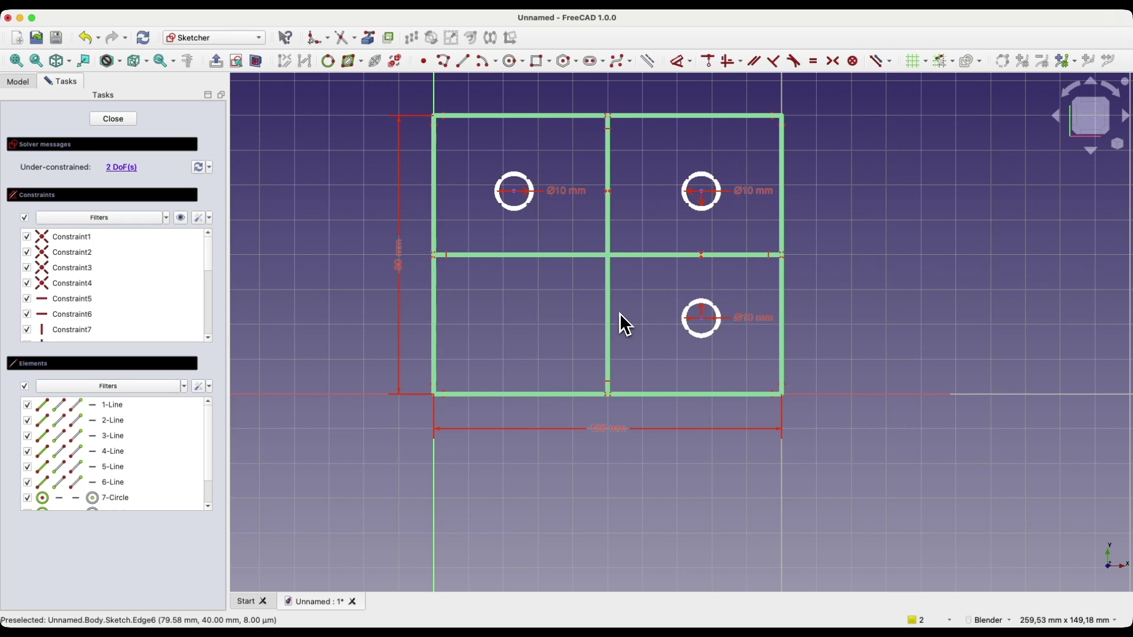